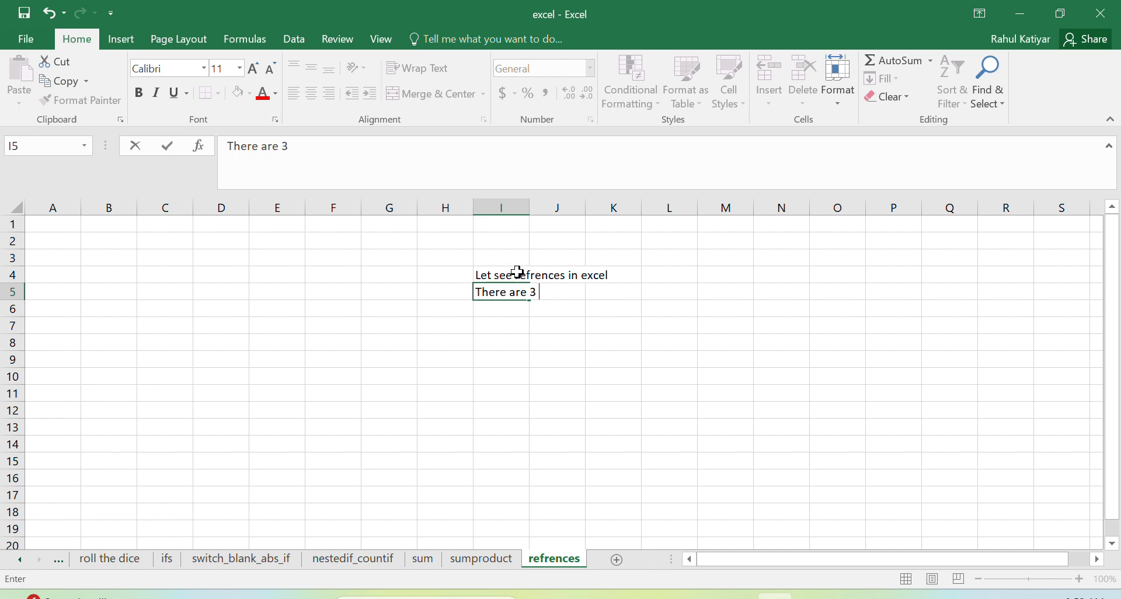
# Complete the note in cell I5 so it reads "There are 3 types of refrences in excel".
pyautogui.write('types of refre')
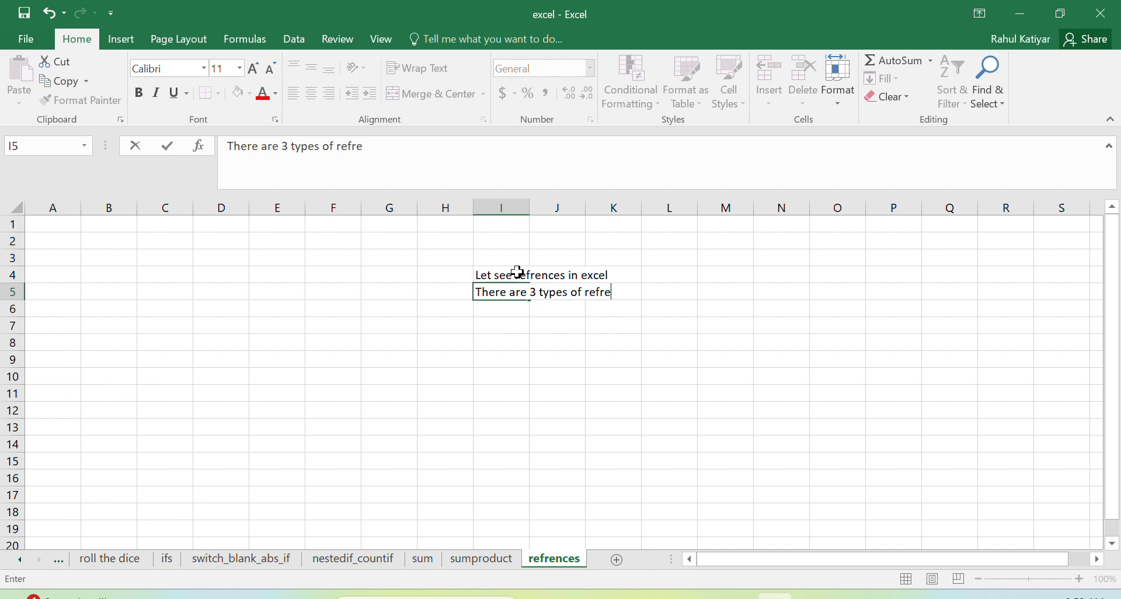
pyautogui.write('nces in excel')
pyautogui.press('Return')
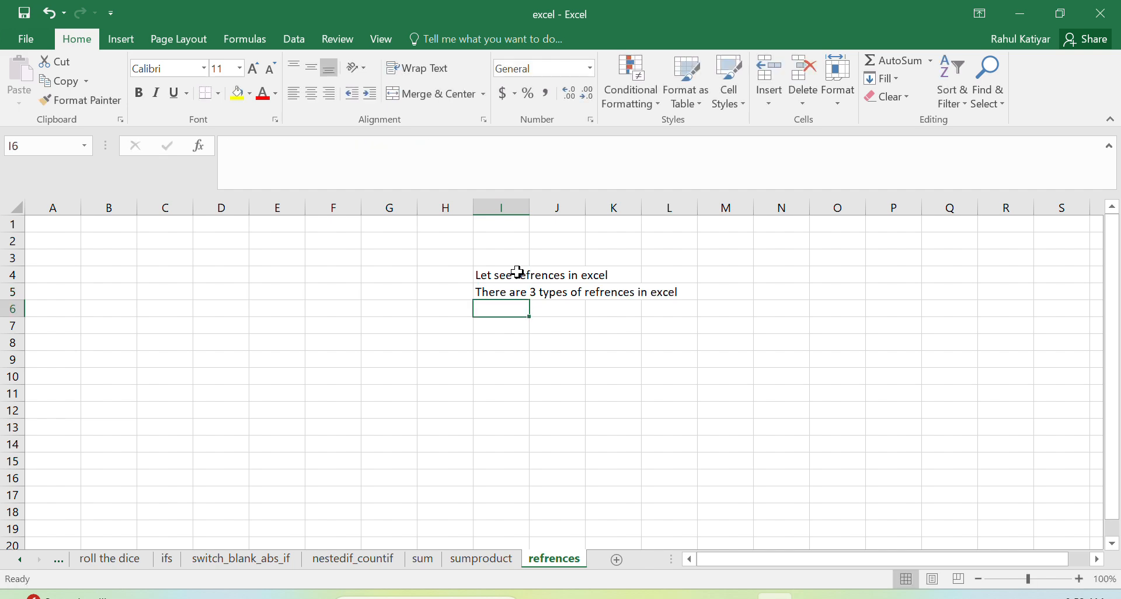
# List the reference types in I6:I8 as "1- Relative refrence", "2- Absolute refrence" and "3- Mixed refrence".
pyautogui.write('1- Relatuv')
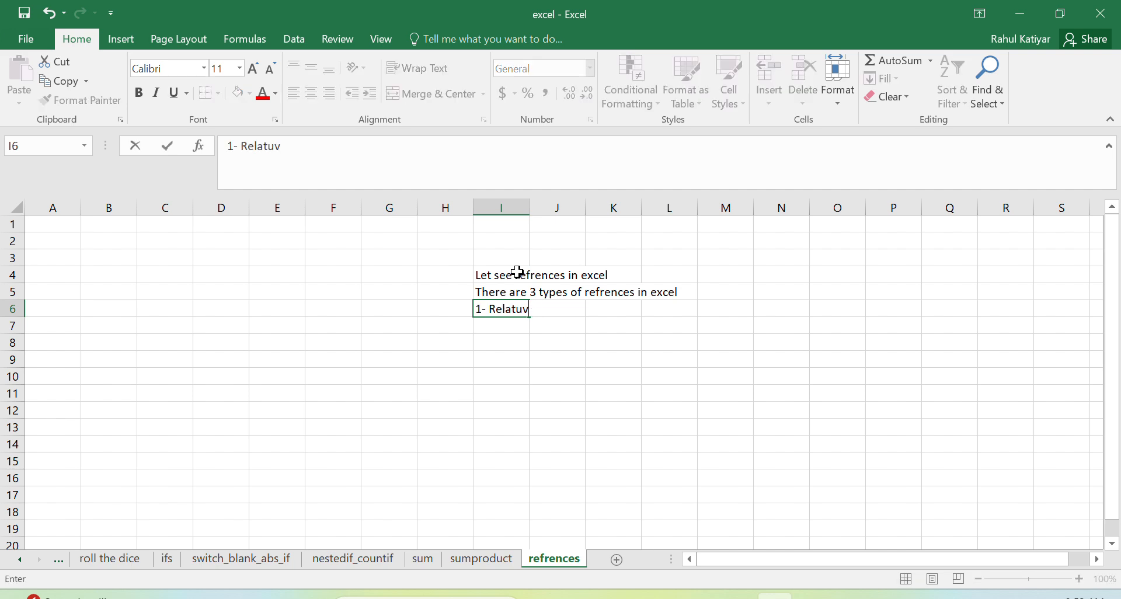
pyautogui.press('BackSpace')
pyautogui.press('BackSpace')
pyautogui.write('ive refrence')
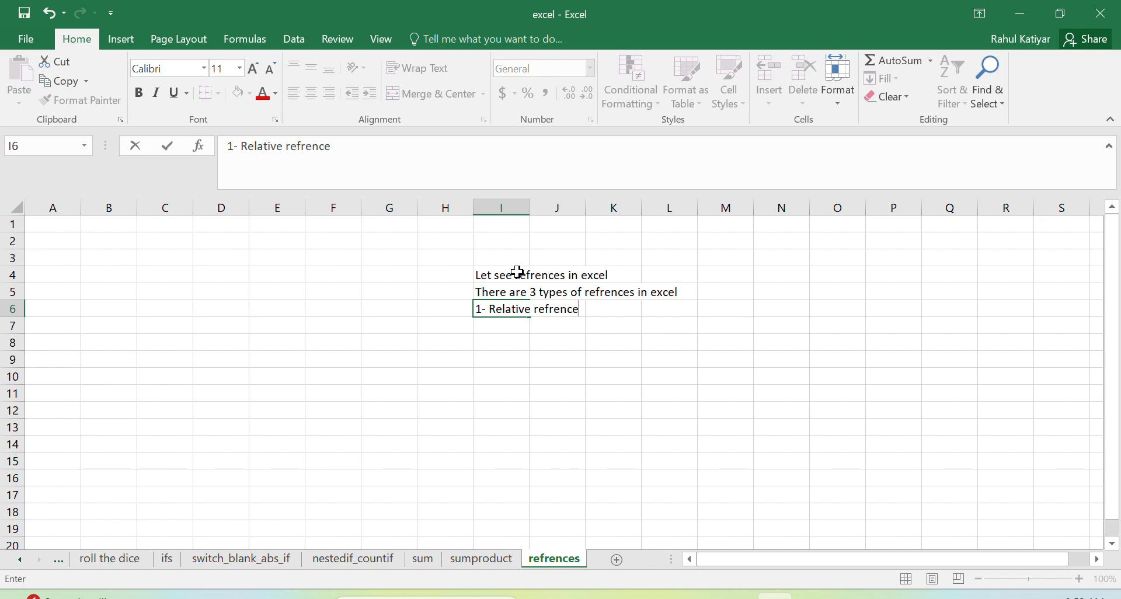
pyautogui.press('Return')
pyautogui.write('2- A')
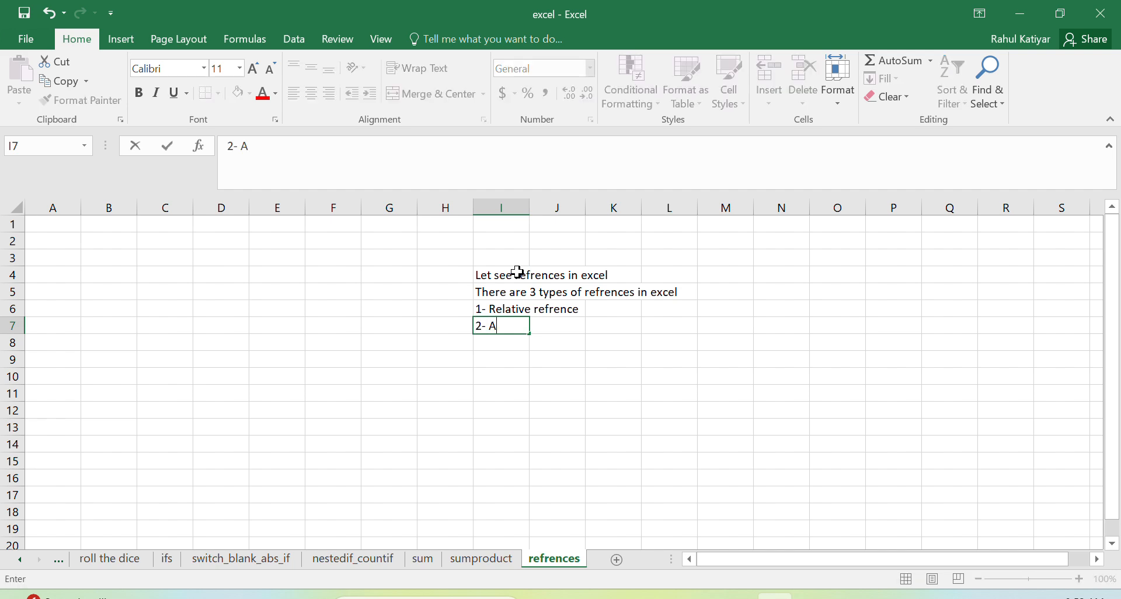
pyautogui.write('bsolute refre')
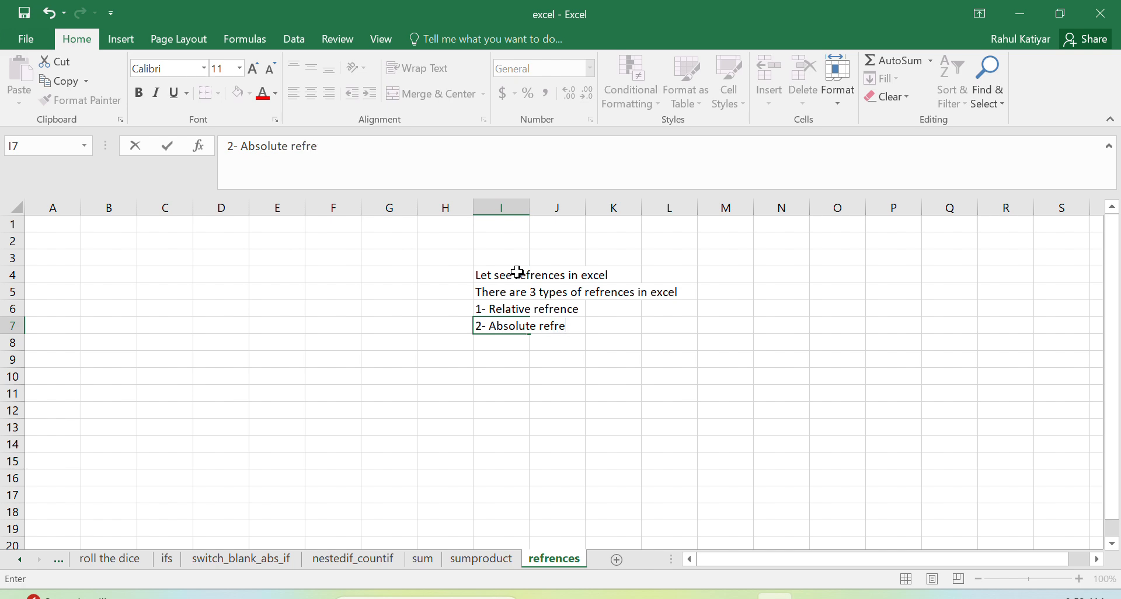
pyautogui.write('nce')
pyautogui.press('Return')
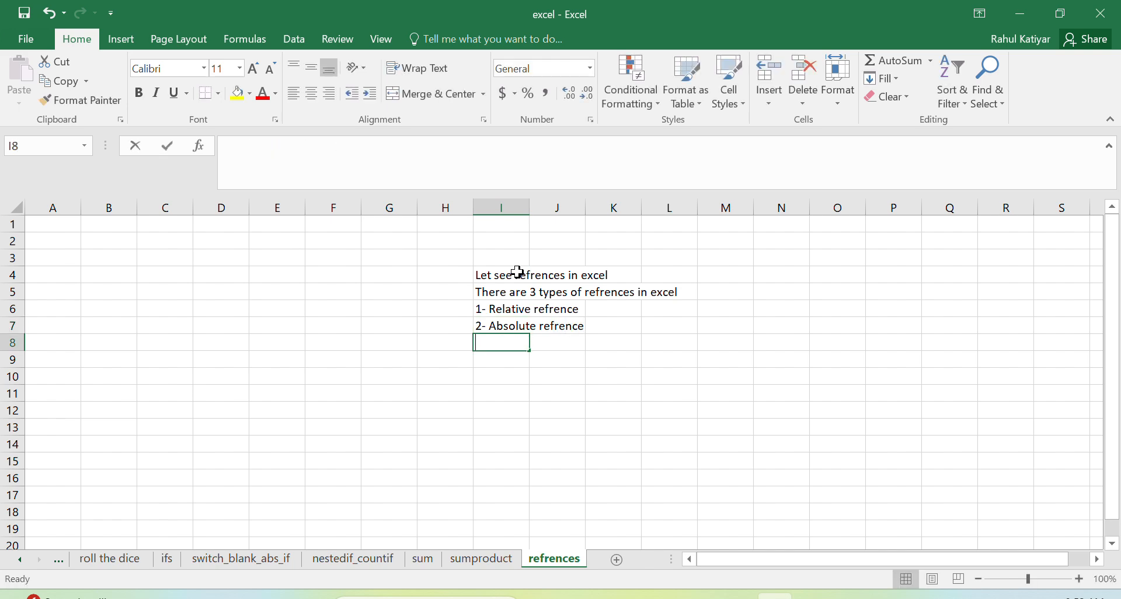
pyautogui.write('3- Mixe')
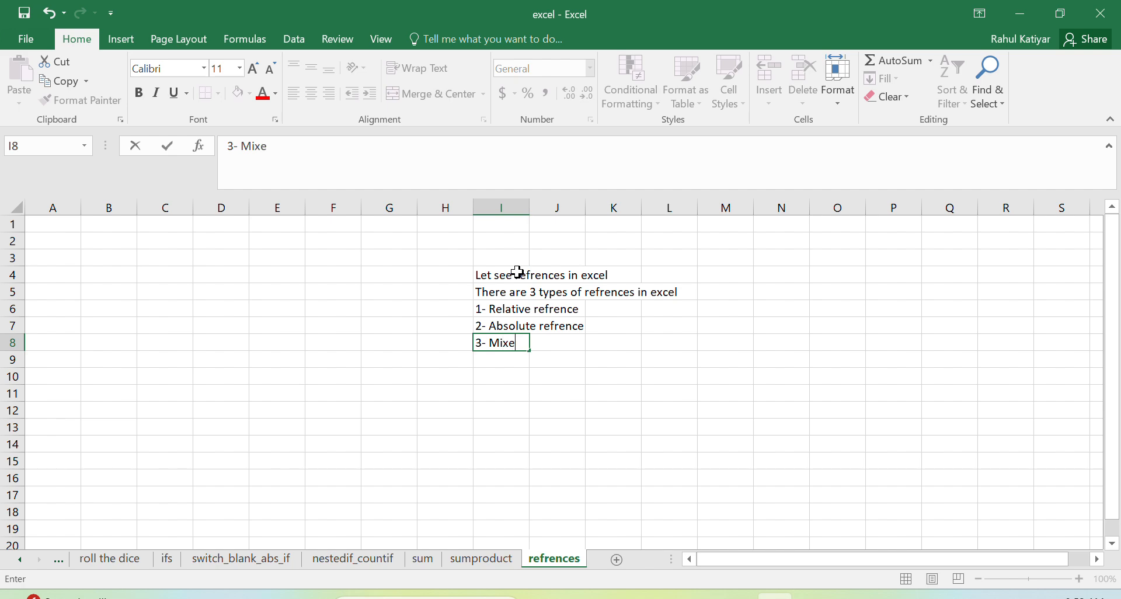
pyautogui.write('d refrence')
pyautogui.press('Return')
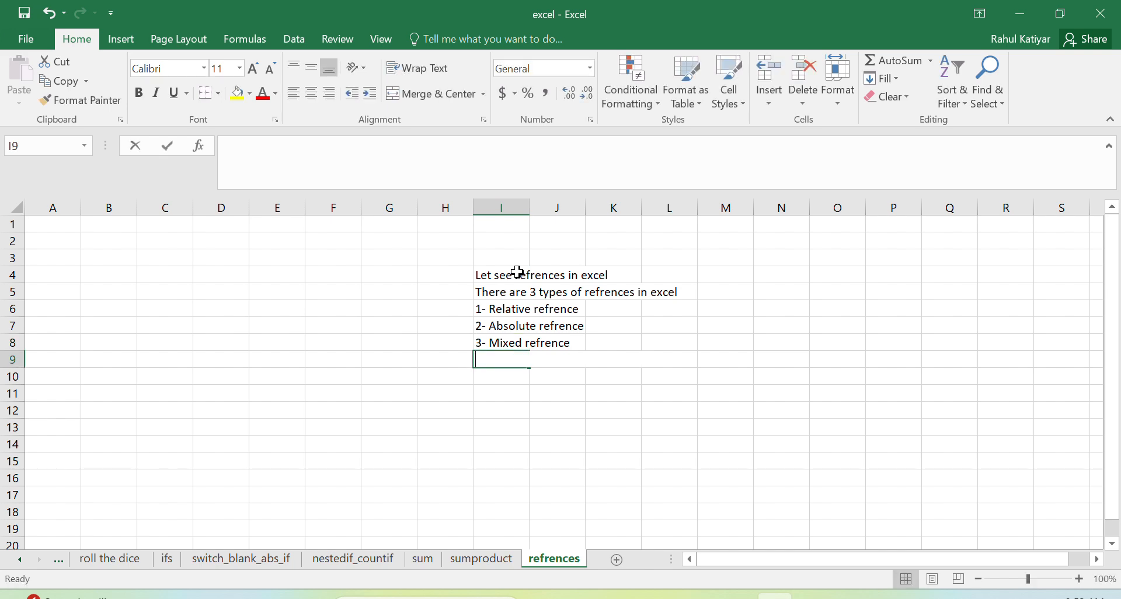
# Add the note "Toady we see relative refrence" in cell I9, below the list of reference types.
pyautogui.write('Toady w')
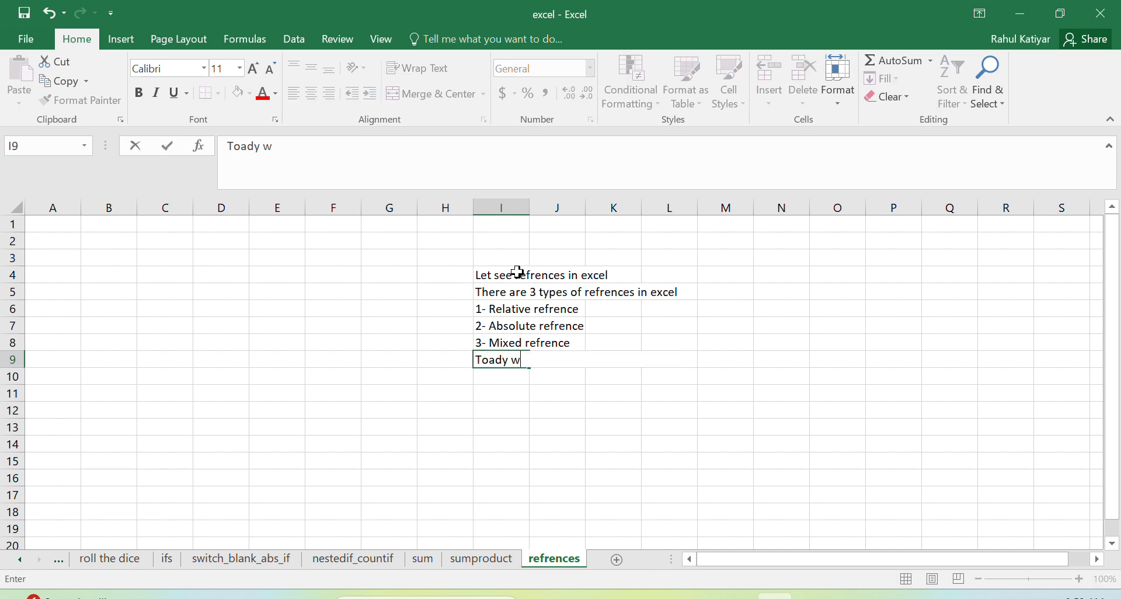
pyautogui.write('e see relative r')
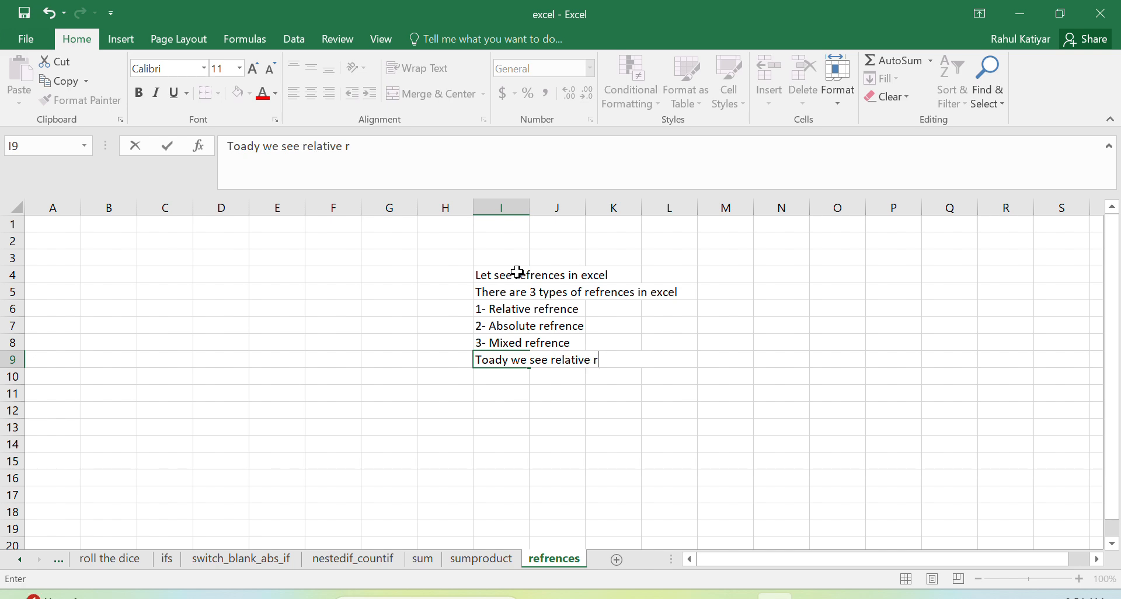
pyautogui.write('efrence')
# Enter the table headers Product, quantity, Price and Amount in cells A2 to D2.
pyautogui.click(56, 245)
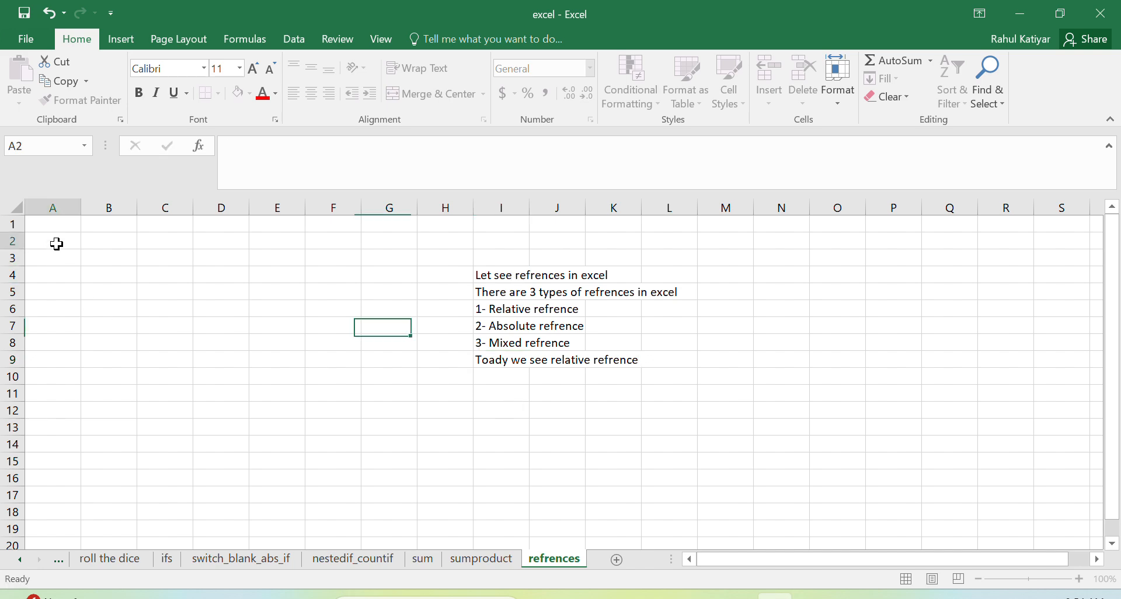
pyautogui.write('Product')
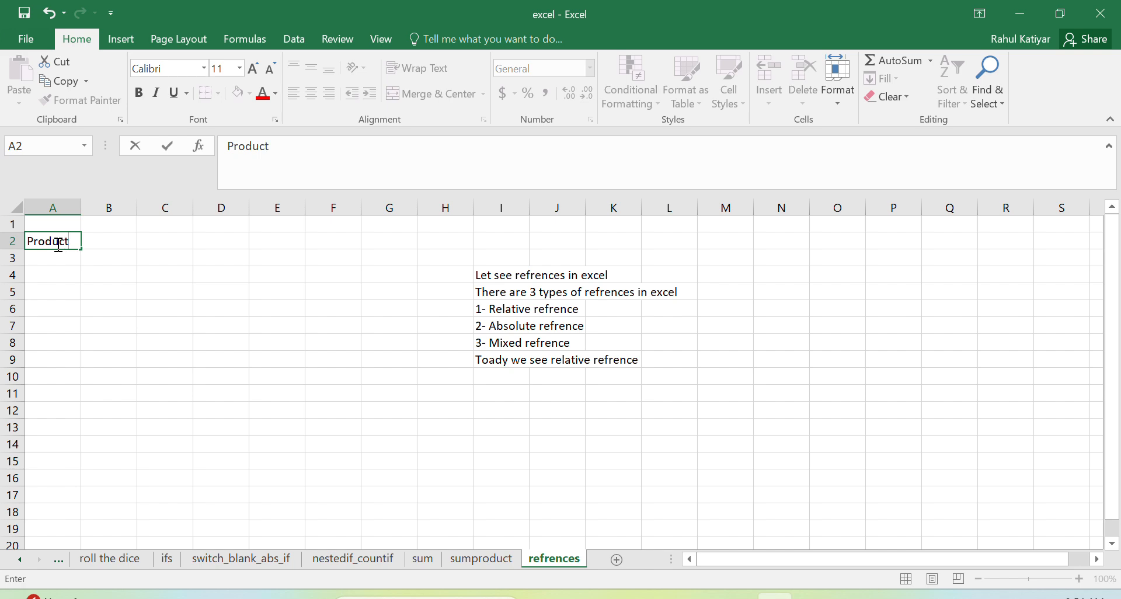
pyautogui.press('Tab')
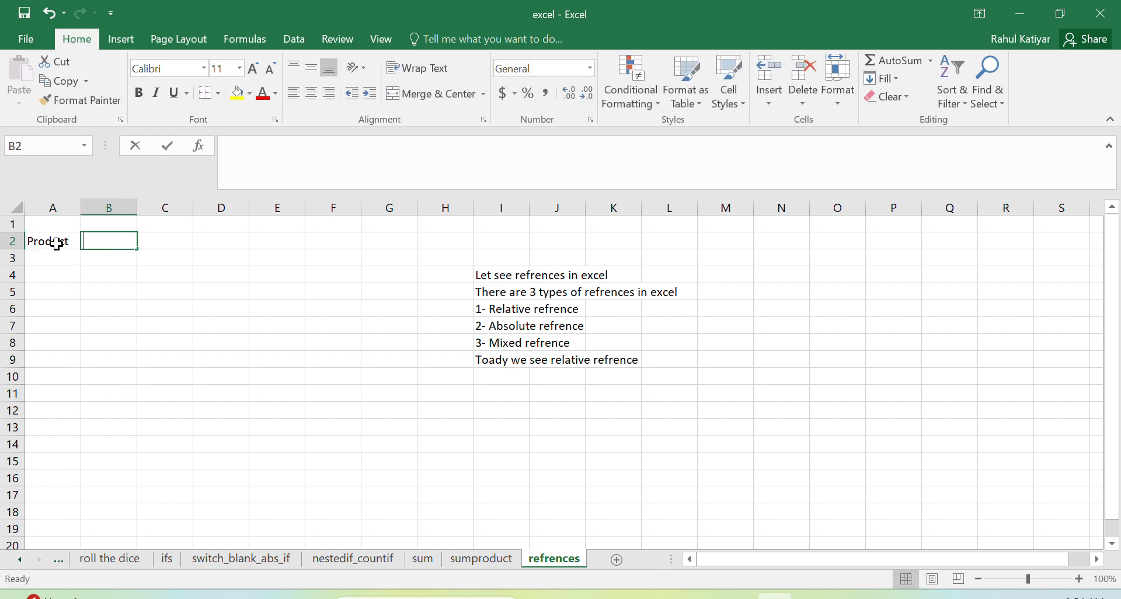
pyautogui.write('quantity')
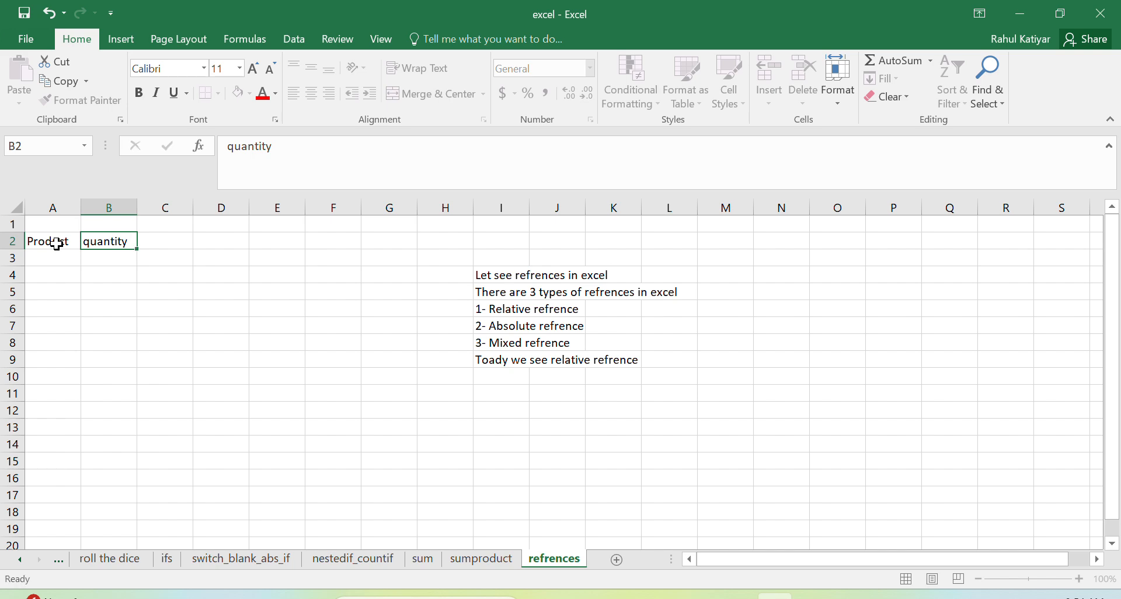
pyautogui.press('Tab')
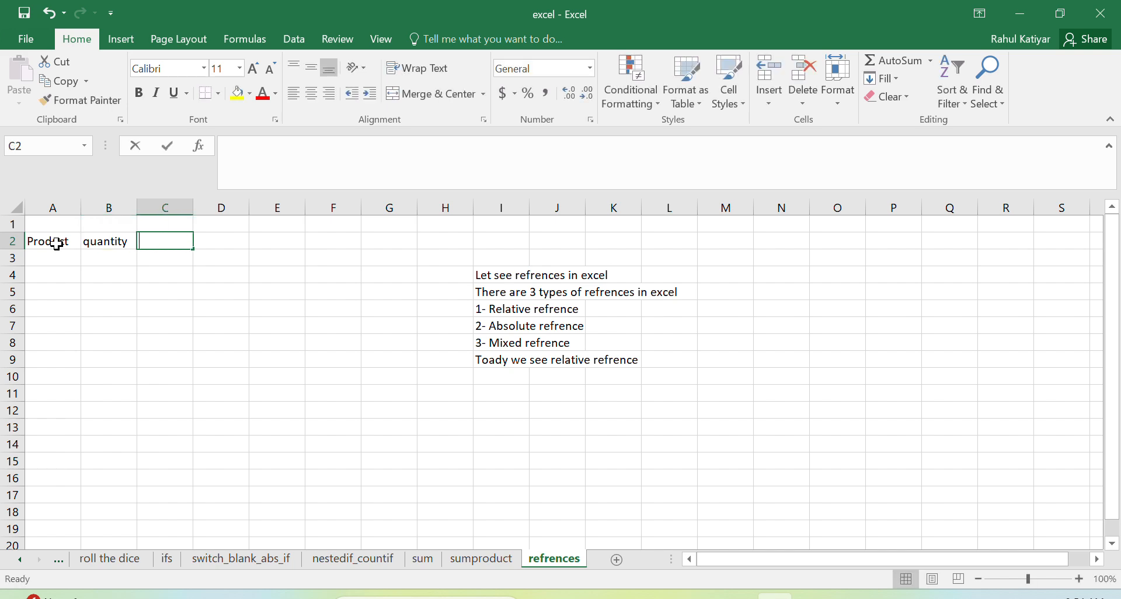
pyautogui.write('Price')
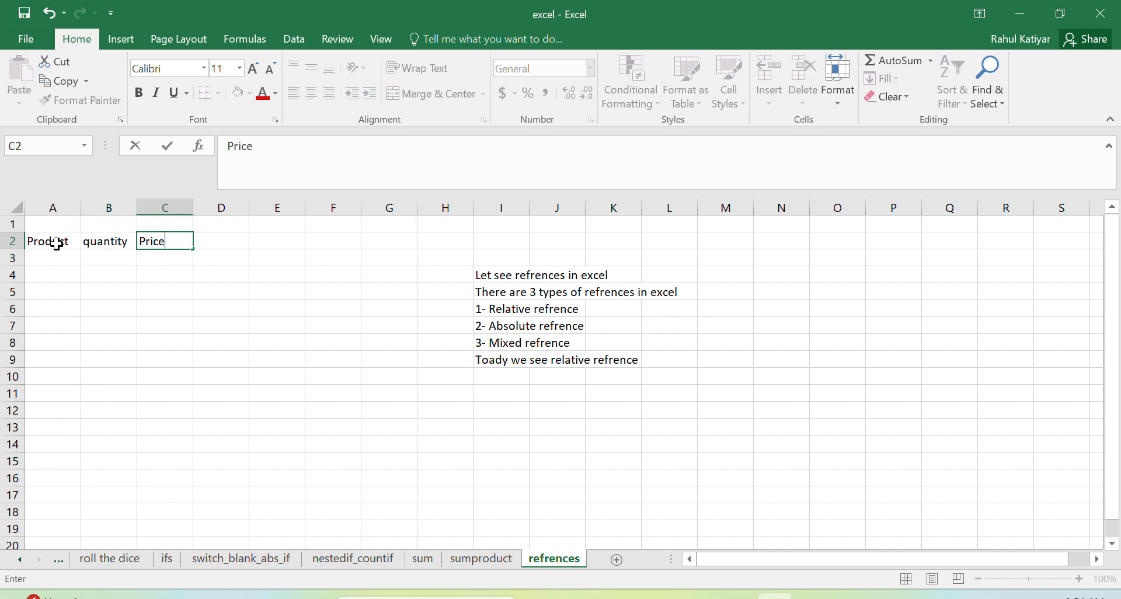
pyautogui.press('Tab')
pyautogui.write('Amoun')
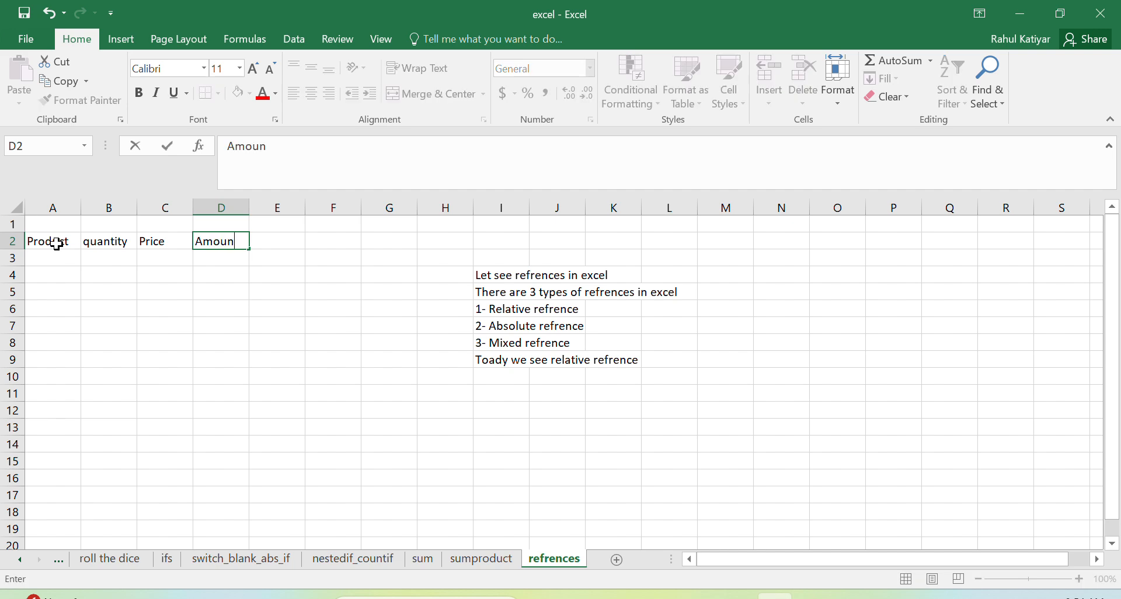
pyautogui.write('t')
# Fill the Product column in A3:A6 with laptop, Desktop, keyboard and mouse.
pyautogui.click(50, 255)
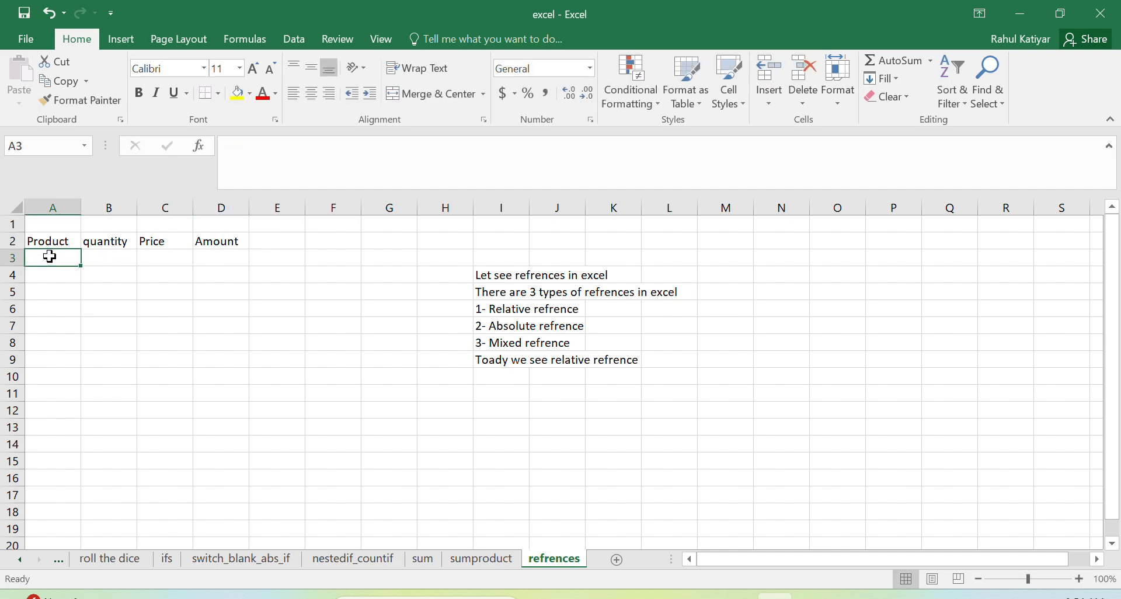
pyautogui.write('lapt')
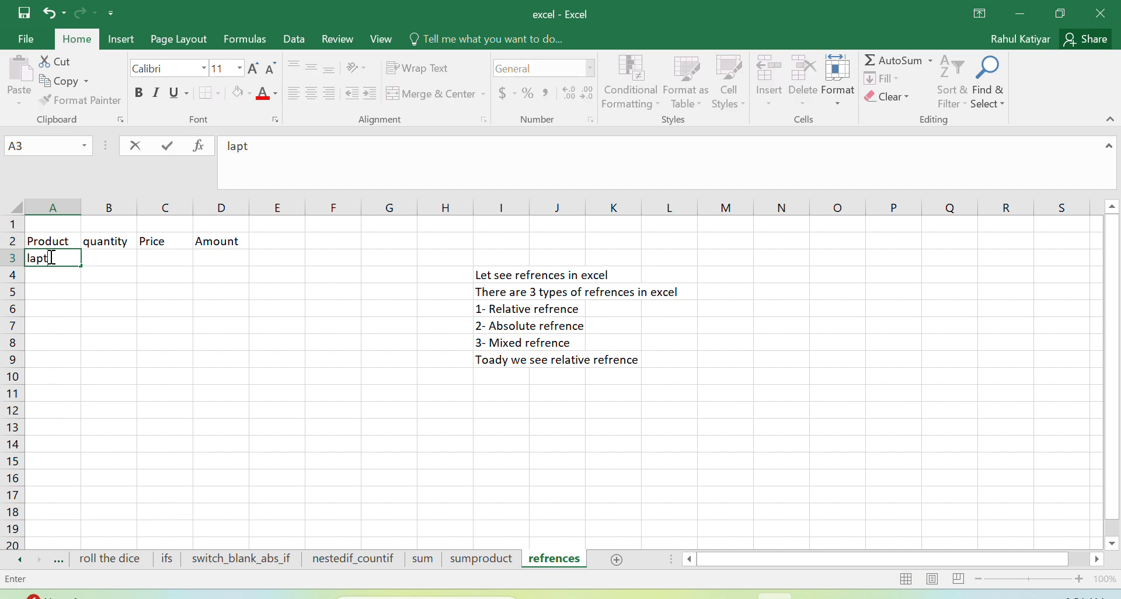
pyautogui.write('op')
pyautogui.press('Return')
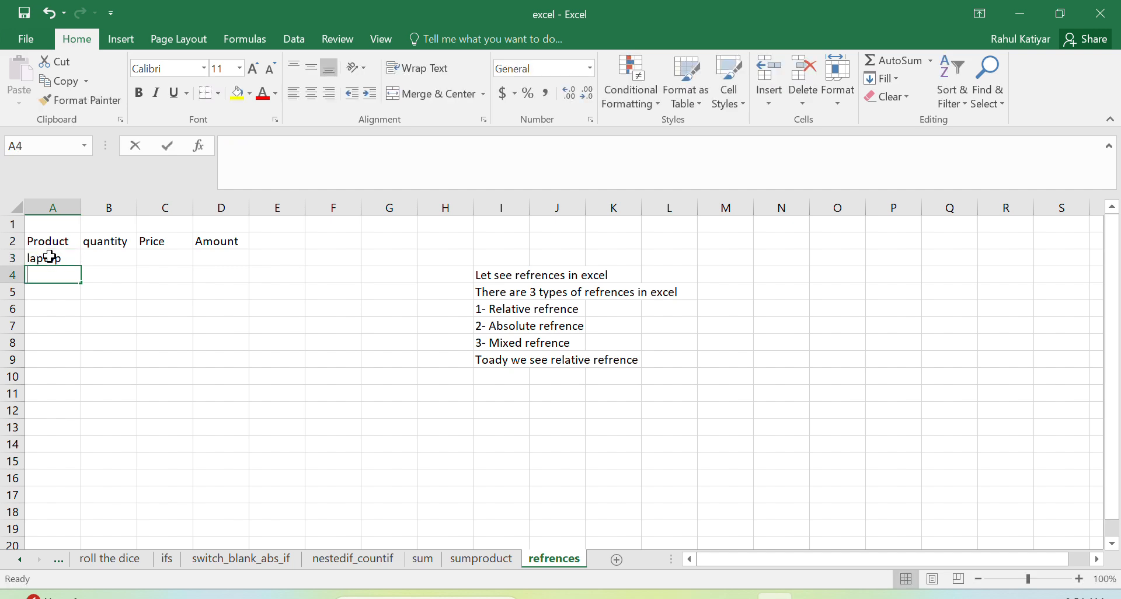
pyautogui.write('Desktop')
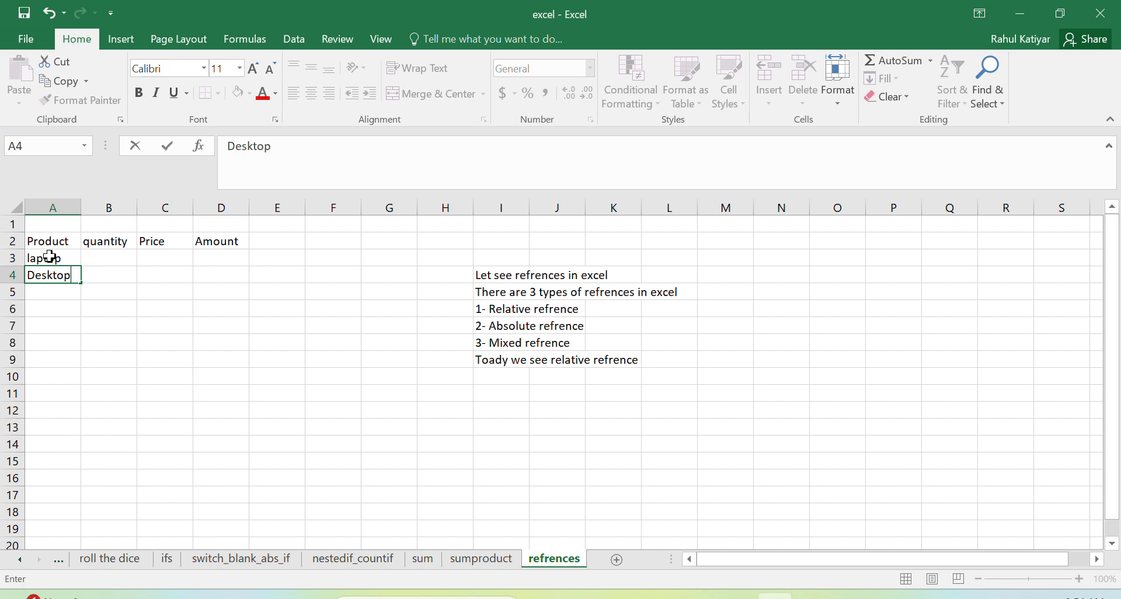
pyautogui.press('Return')
pyautogui.write('key')
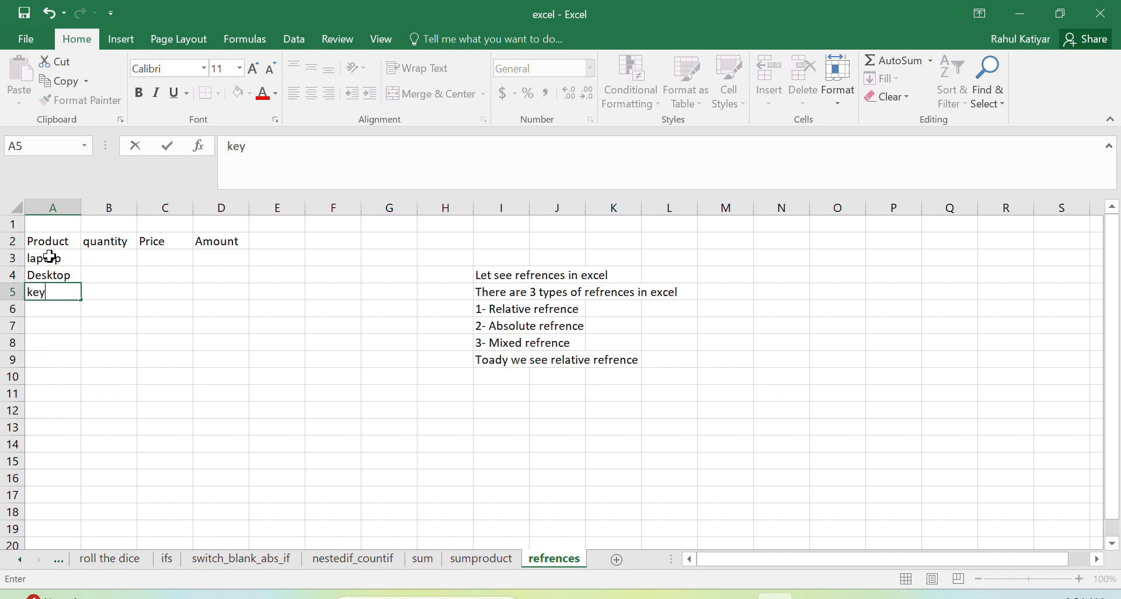
pyautogui.write('board')
pyautogui.press('Return')
pyautogui.write('mouse')
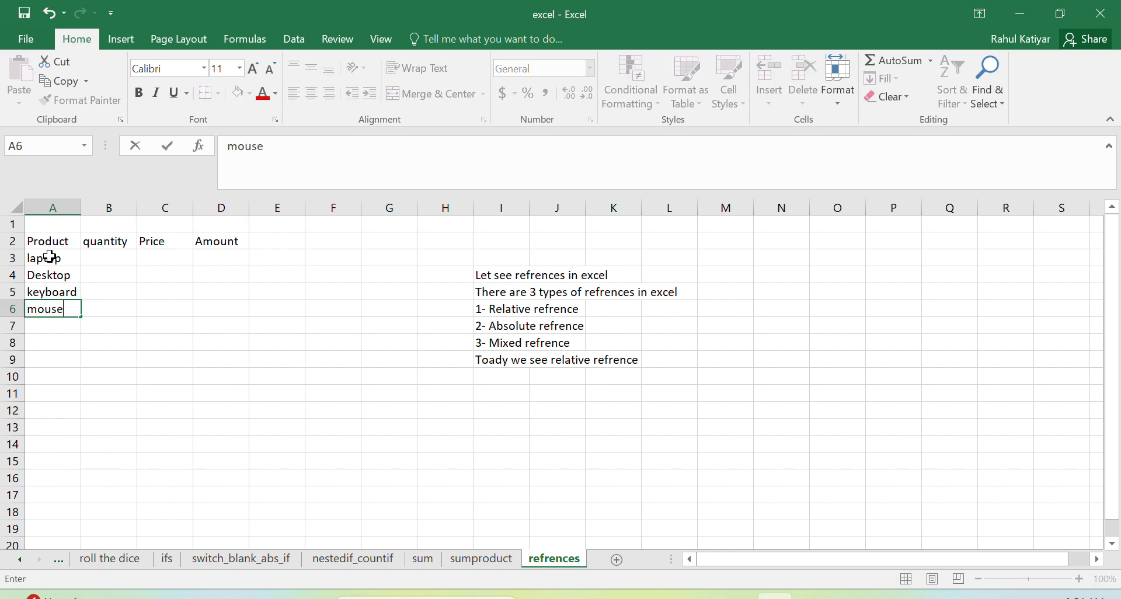
# Enter the quantities 1, 2, 3 and 4 for the four products in B3:B6.
pyautogui.click(117, 258)
pyautogui.write('1')
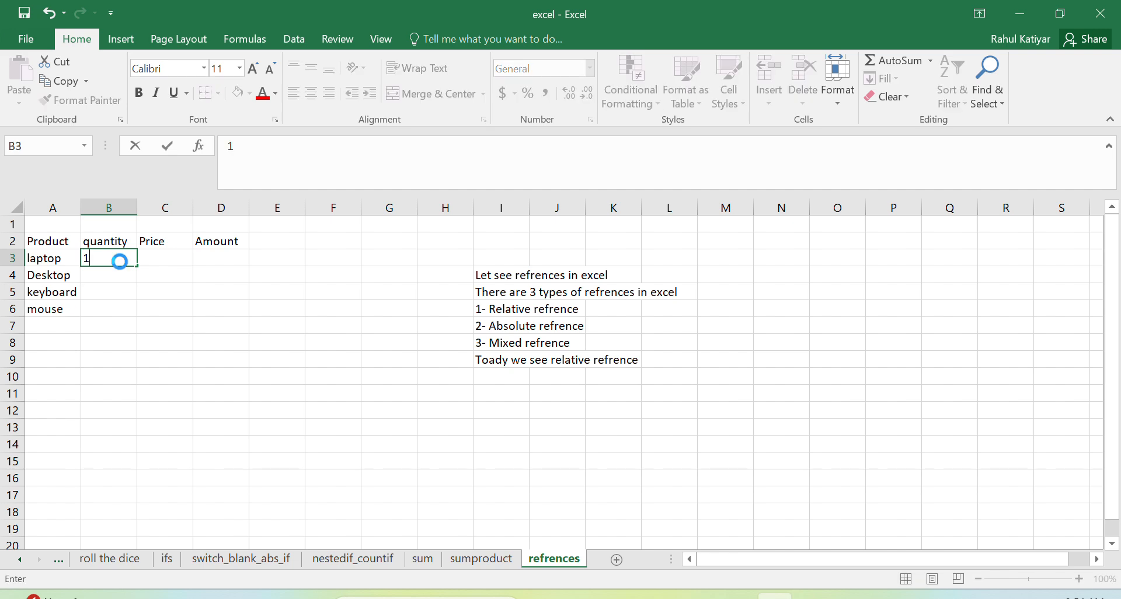
pyautogui.press('Return')
pyautogui.write('2')
pyautogui.press('Return')
pyautogui.write('3')
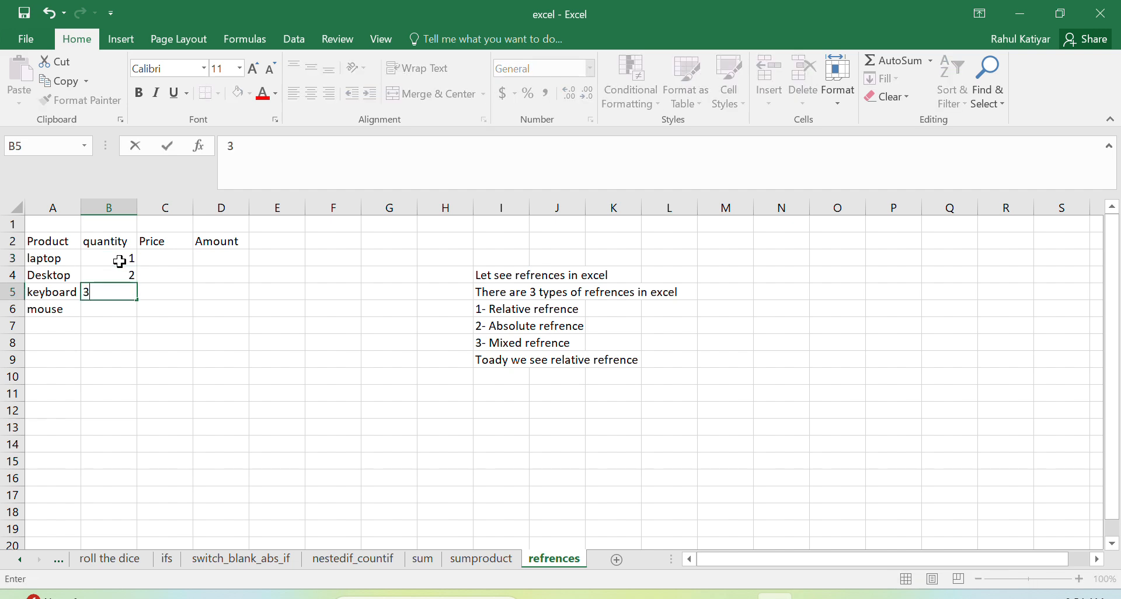
pyautogui.press('Return')
pyautogui.write('4')
pyautogui.press('Return')
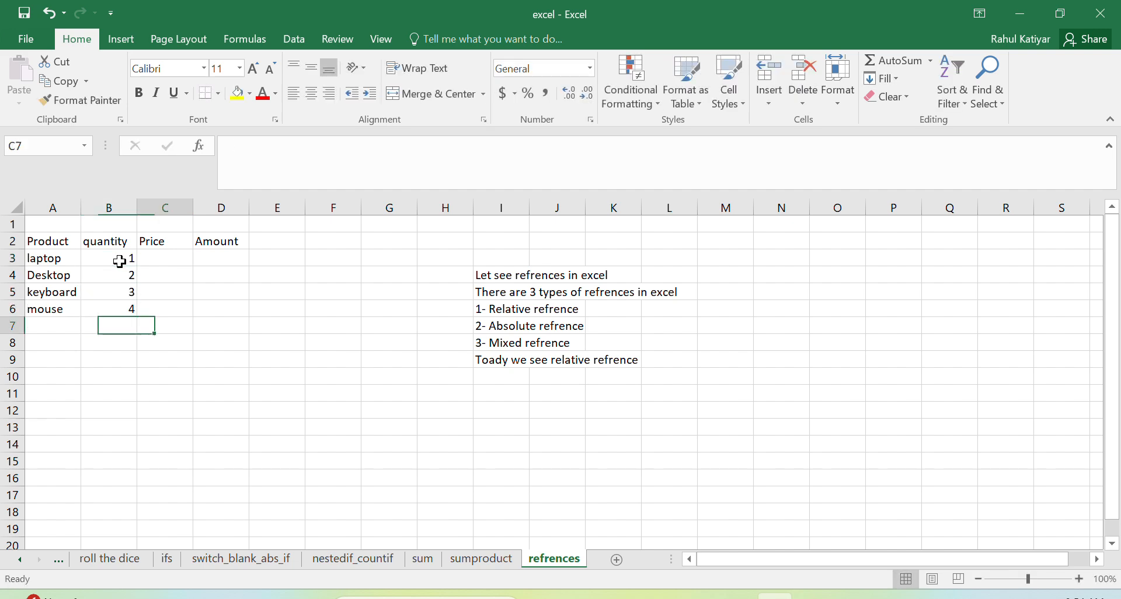
# Enter the prices 100, 150, 200 and 250 for the four products in C3:C6.
pyautogui.press('Right')
pyautogui.press('Up')
pyautogui.press('Up')
pyautogui.press('Up')
pyautogui.press('Up')
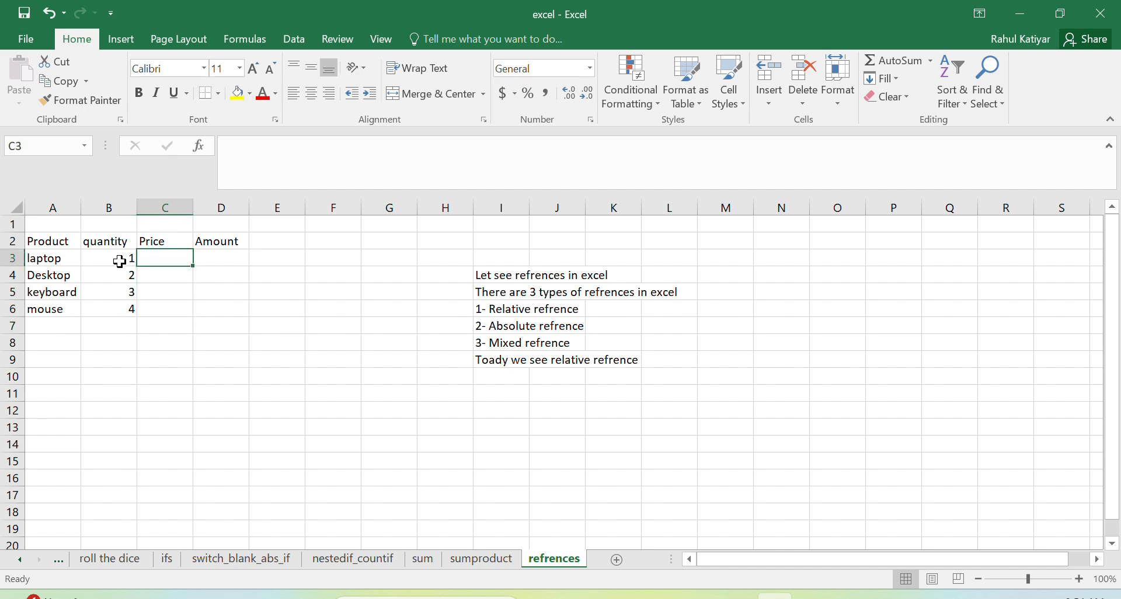
pyautogui.write('100')
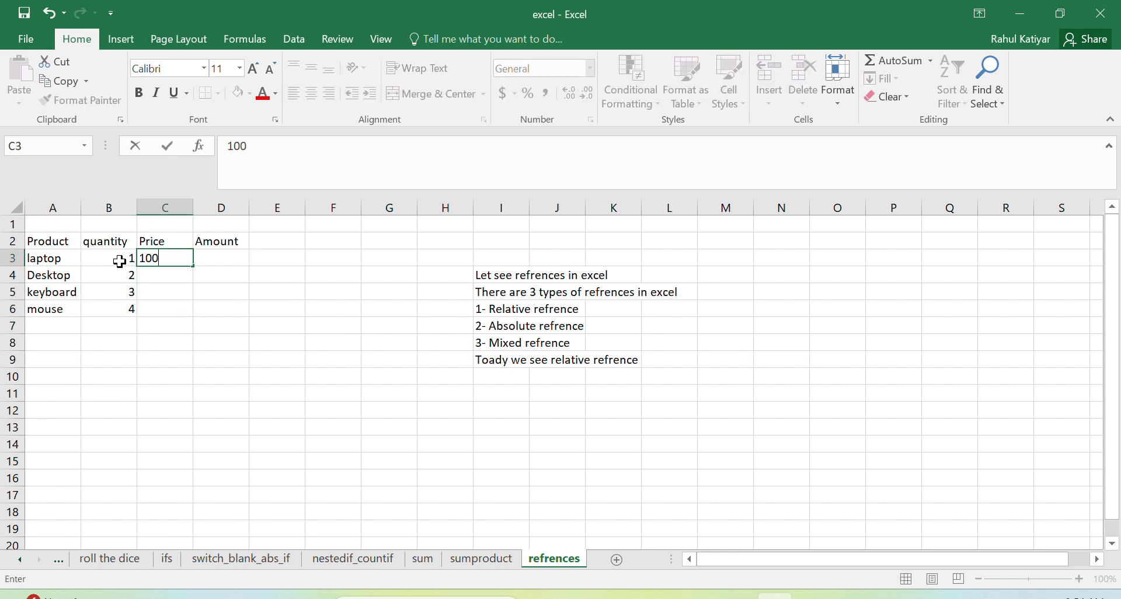
pyautogui.press('Return')
pyautogui.write('150')
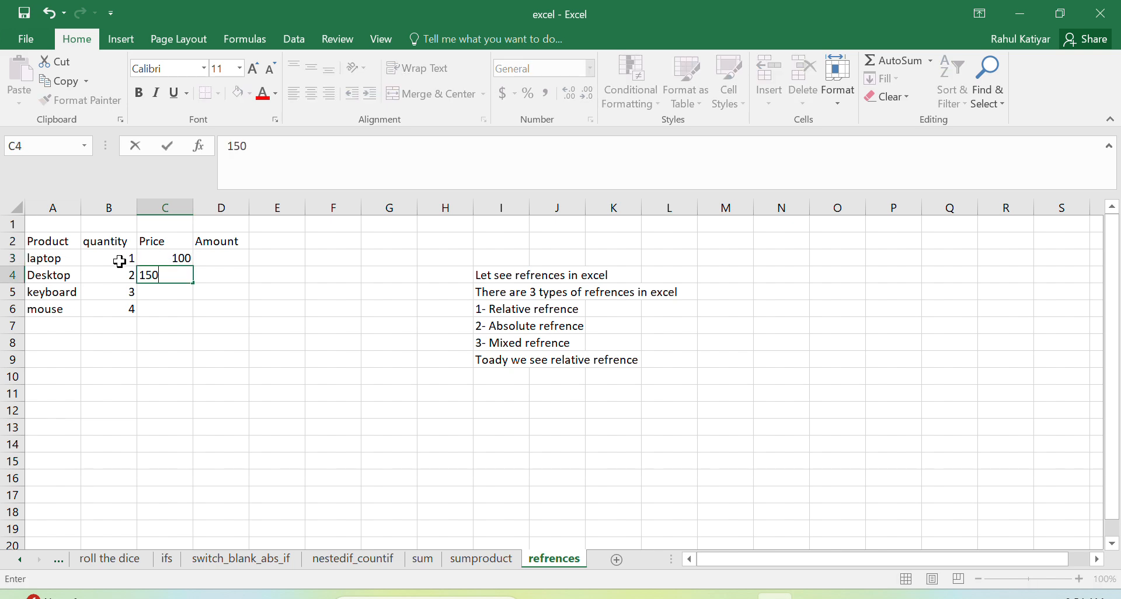
pyautogui.press('Return')
pyautogui.write('200')
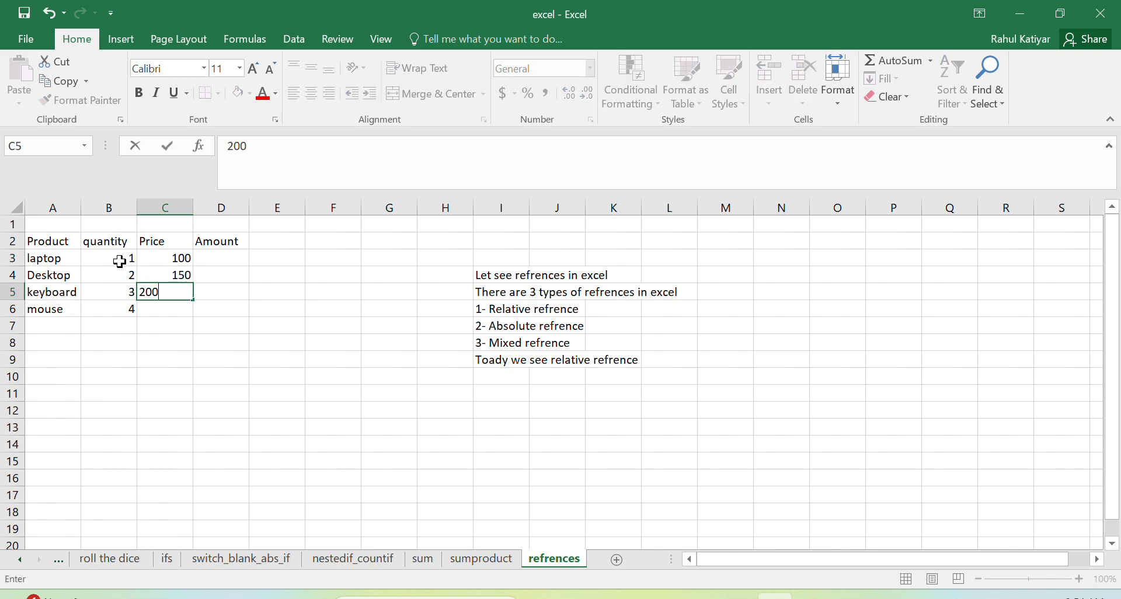
pyautogui.press('Return')
pyautogui.write('250')
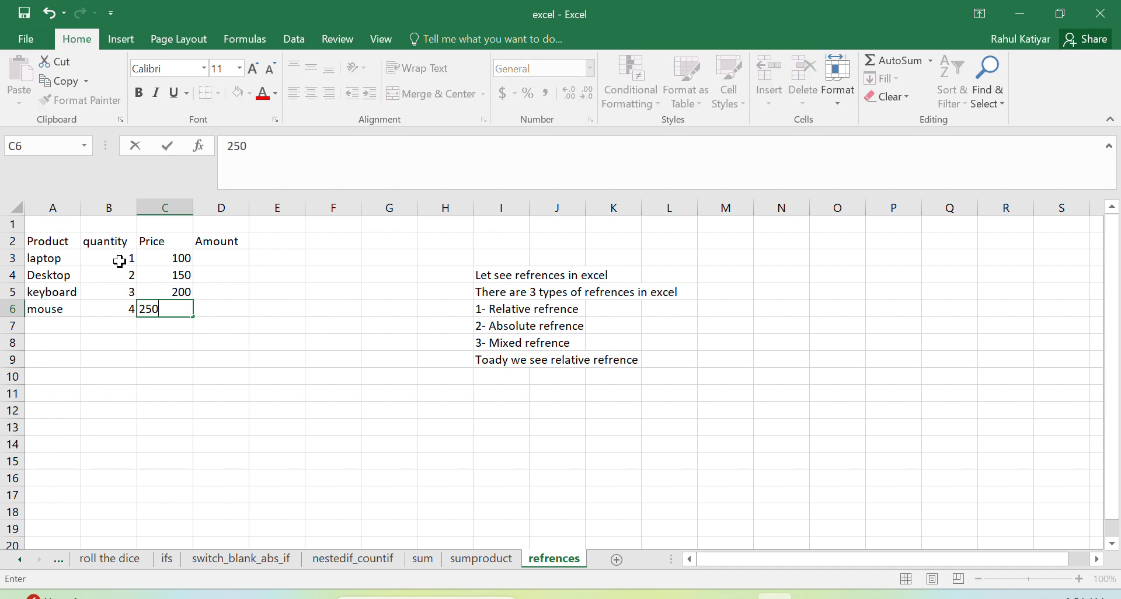
# Calculate the laptop's amount in D3 with the formula =B3*C3, multiplying its quantity by its price.
pyautogui.click(273, 258)
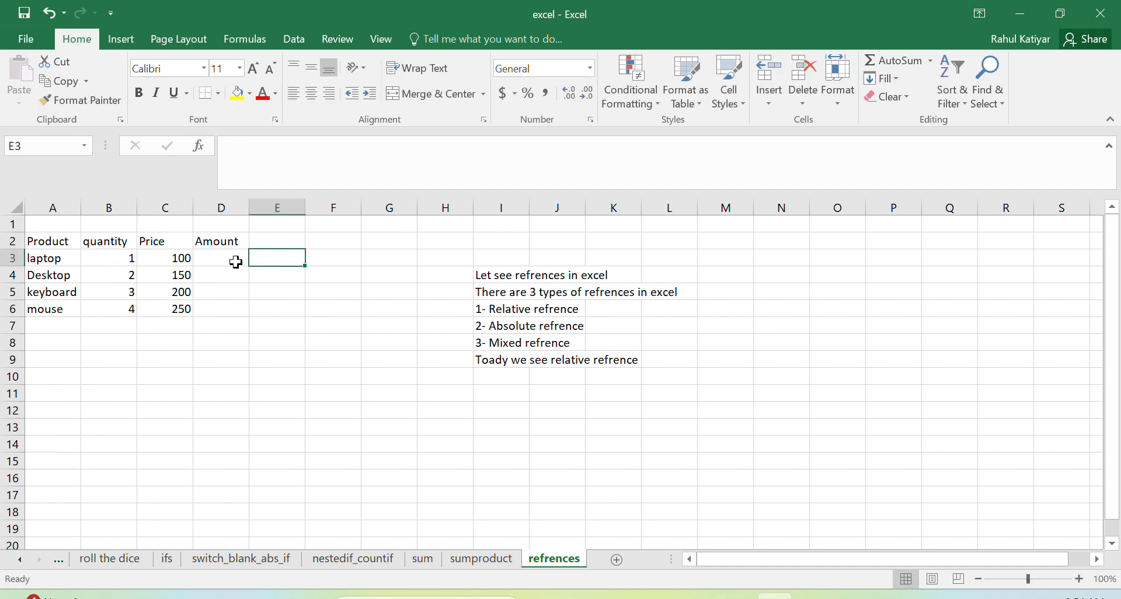
pyautogui.click(235, 261)
pyautogui.doubleClick(237, 261)
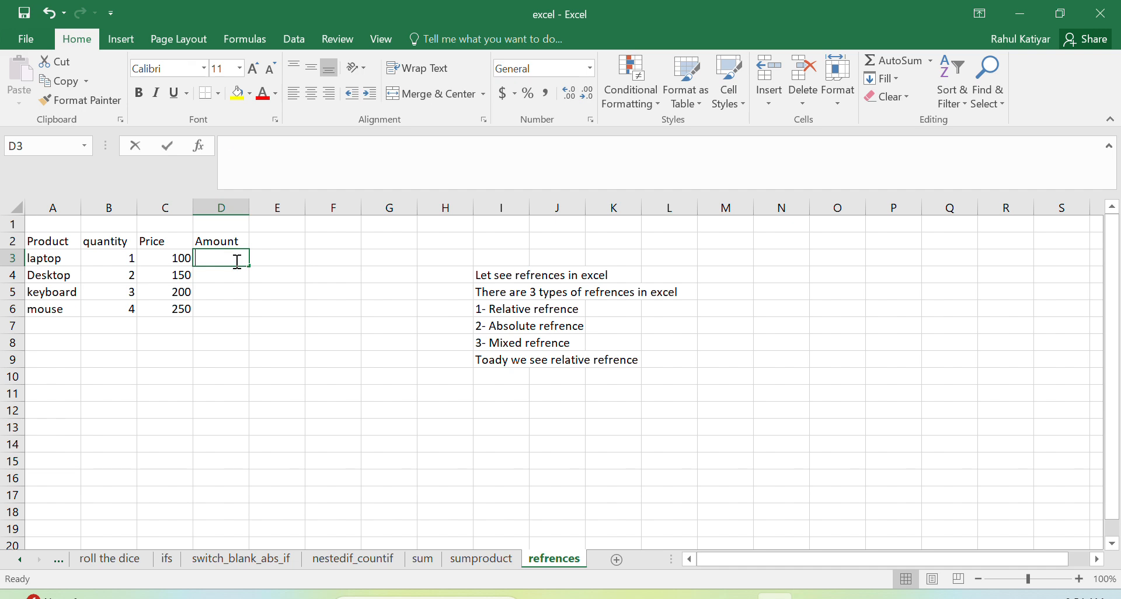
pyautogui.write('=')
pyautogui.click(122, 261)
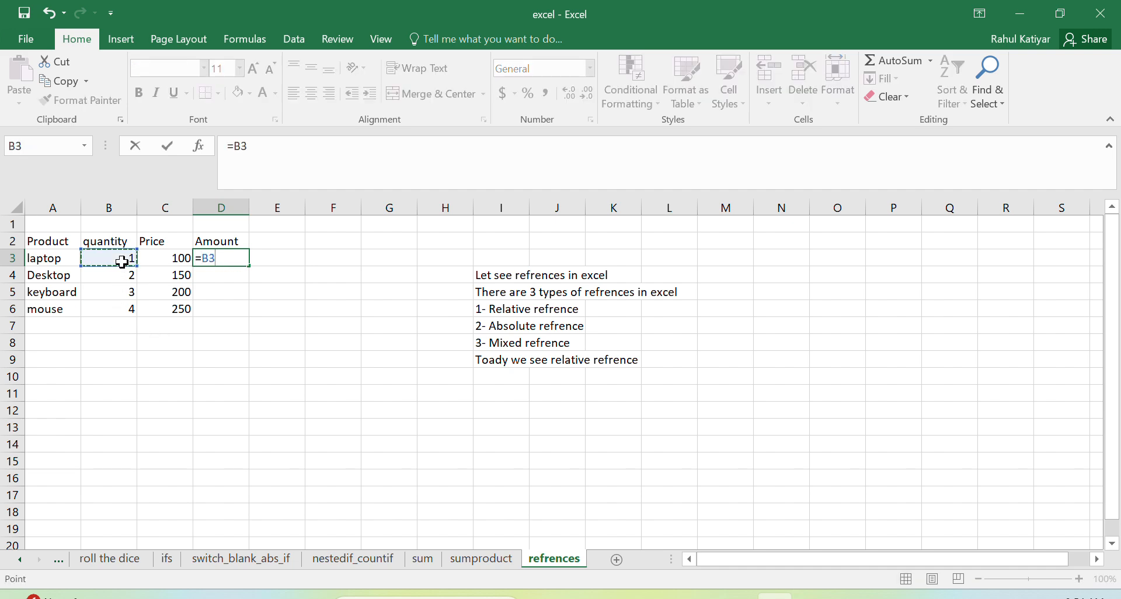
pyautogui.write('*')
pyautogui.click(162, 261)
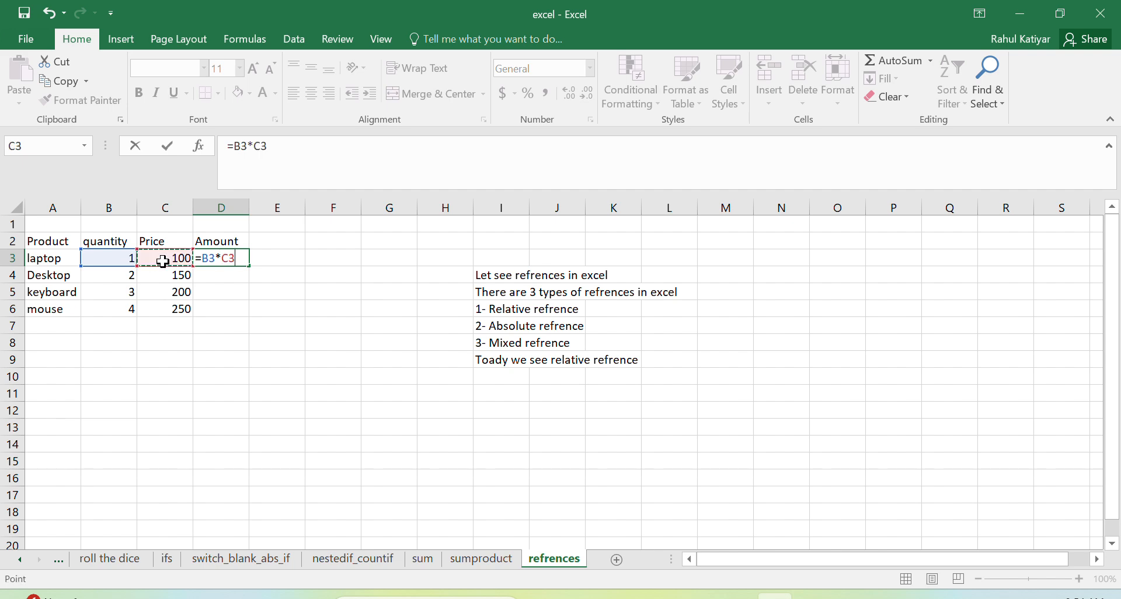
pyautogui.press('Return')
pyautogui.click(223, 261)
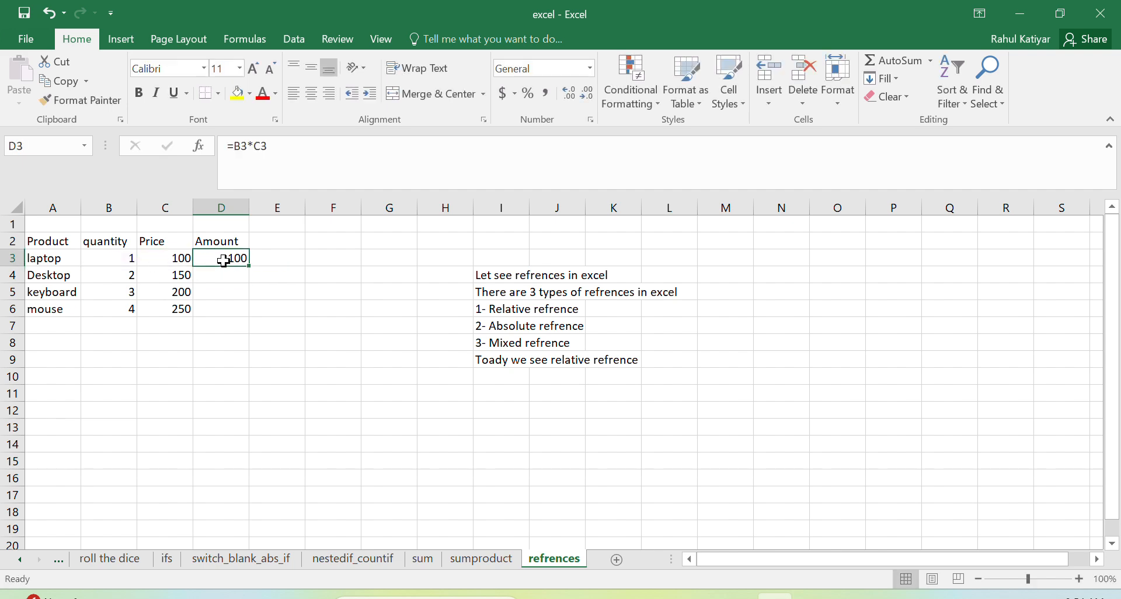
pyautogui.click(280, 258)
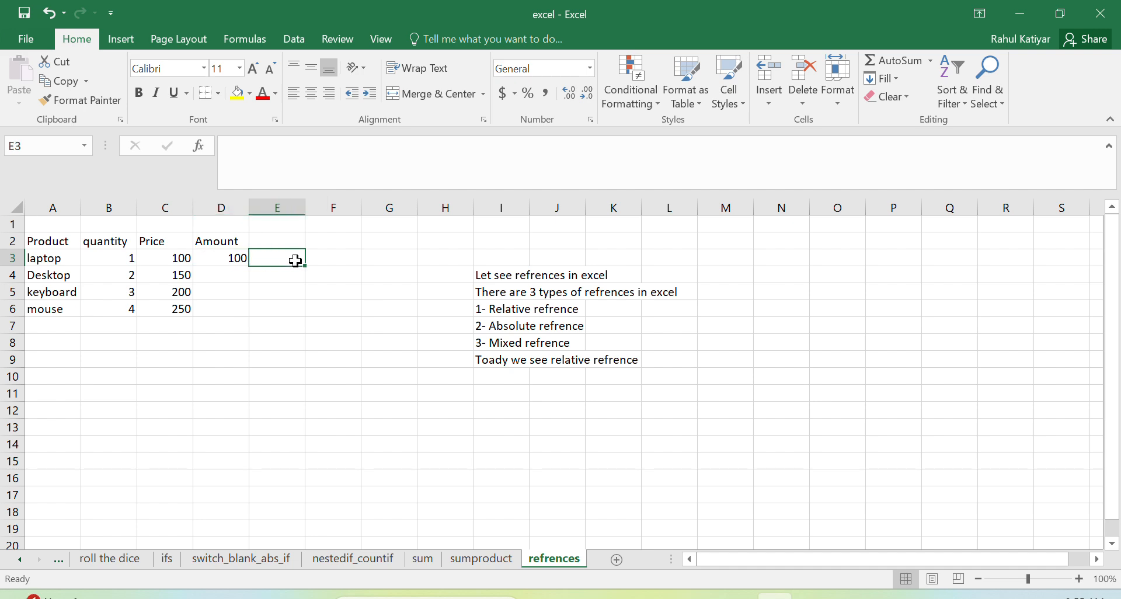
# Copy the formula =B3*C3 from D3 into E3 as plain text, preceded by an apostrophe so it is not calculated.
pyautogui.click(236, 260)
pyautogui.click(270, 147)
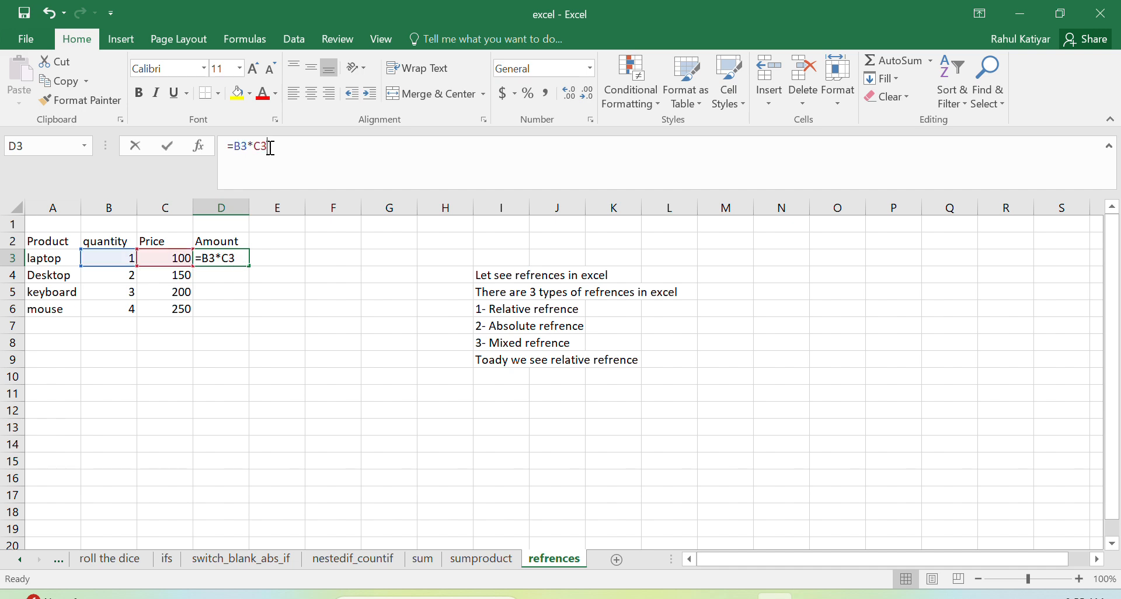
pyautogui.moveTo(270, 147); pyautogui.dragTo(226, 147)
pyautogui.hotkey('ctrl', 'c')
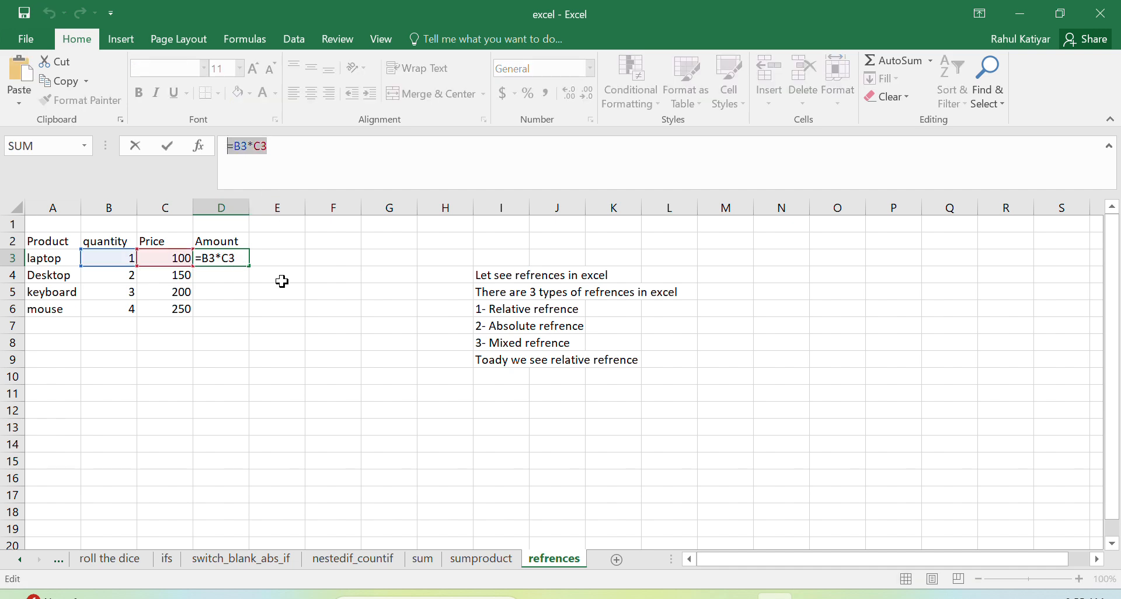
pyautogui.click(289, 258)
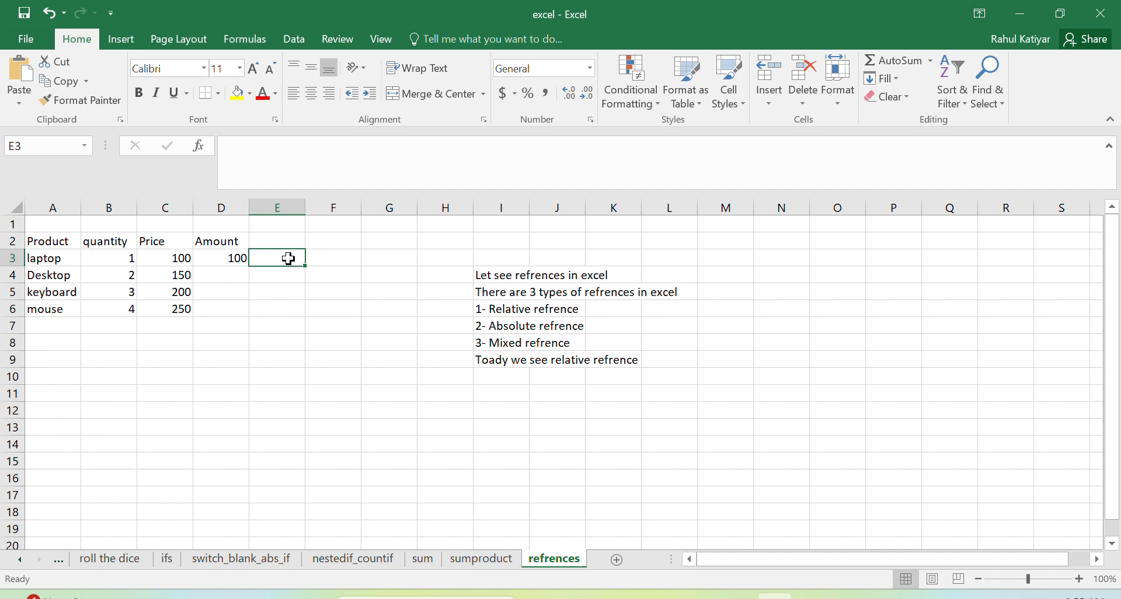
pyautogui.doubleClick(288, 258)
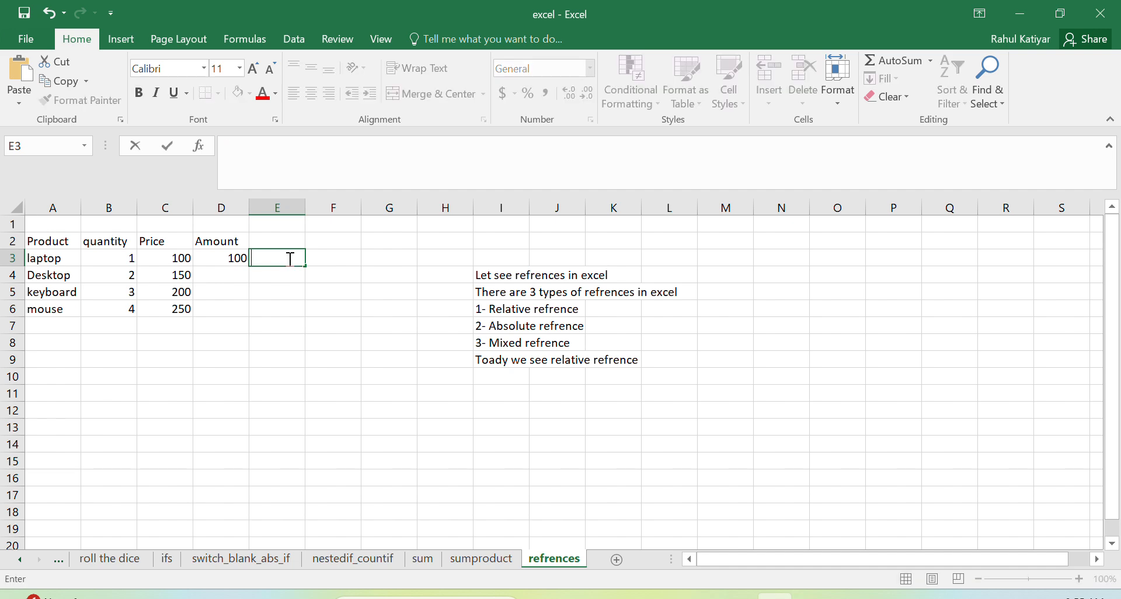
pyautogui.hotkey('ctrl', 'v')
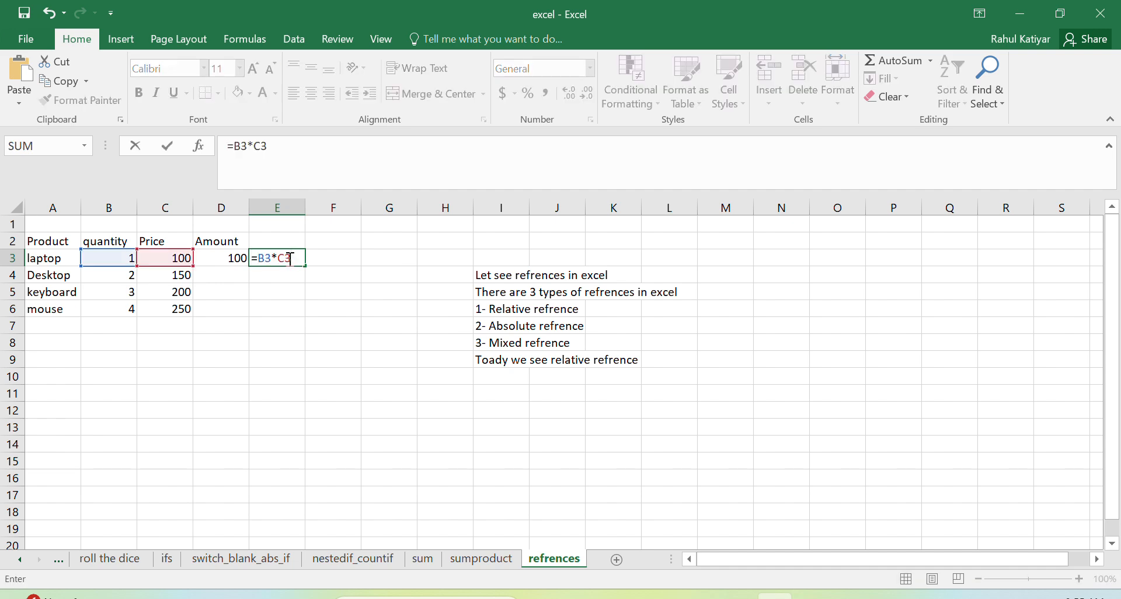
pyautogui.click(251, 259)
pyautogui.write("'")
pyautogui.press('Return')
pyautogui.click(270, 257)
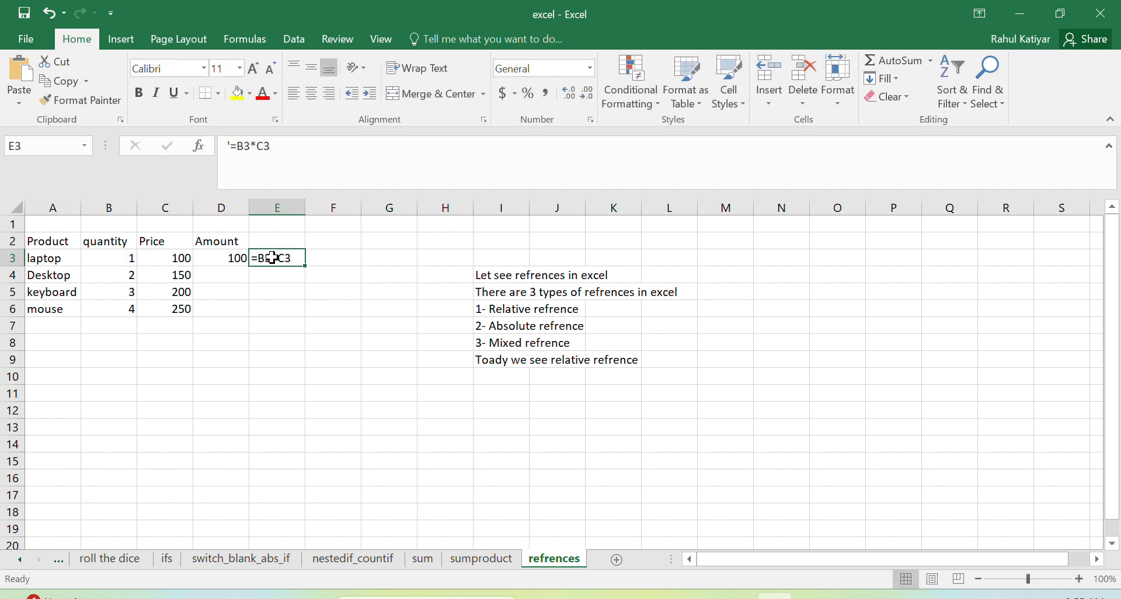
# Enter the note "In this B3 and C3 are relative refrences" in F3.
pyautogui.click(345, 258)
pyautogui.write('In th')
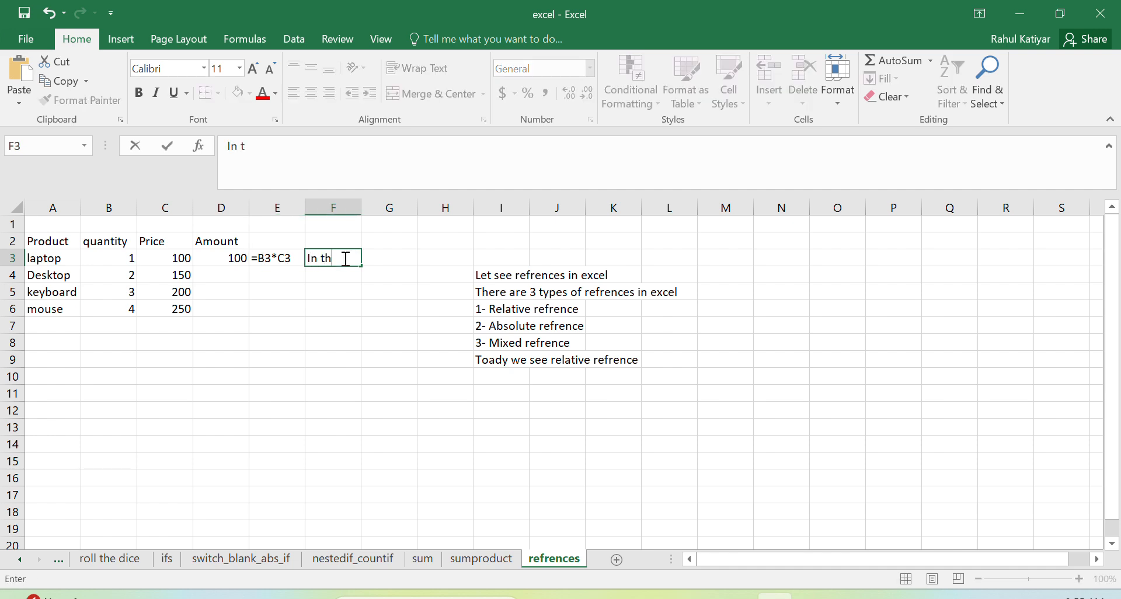
pyautogui.write('is B3 and C3 are')
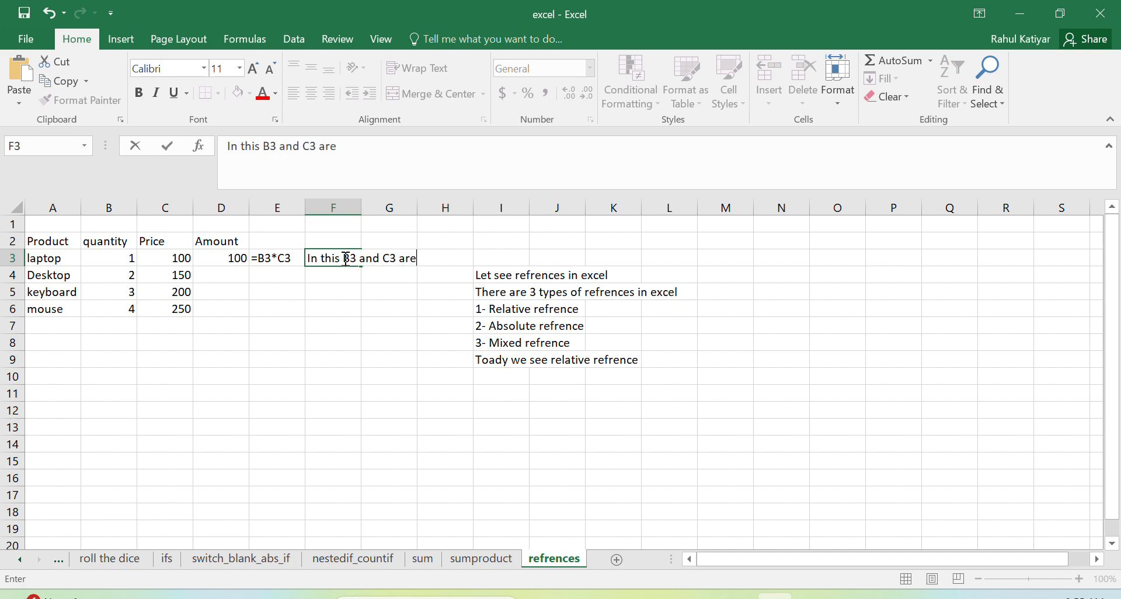
pyautogui.write(' relative refrences')
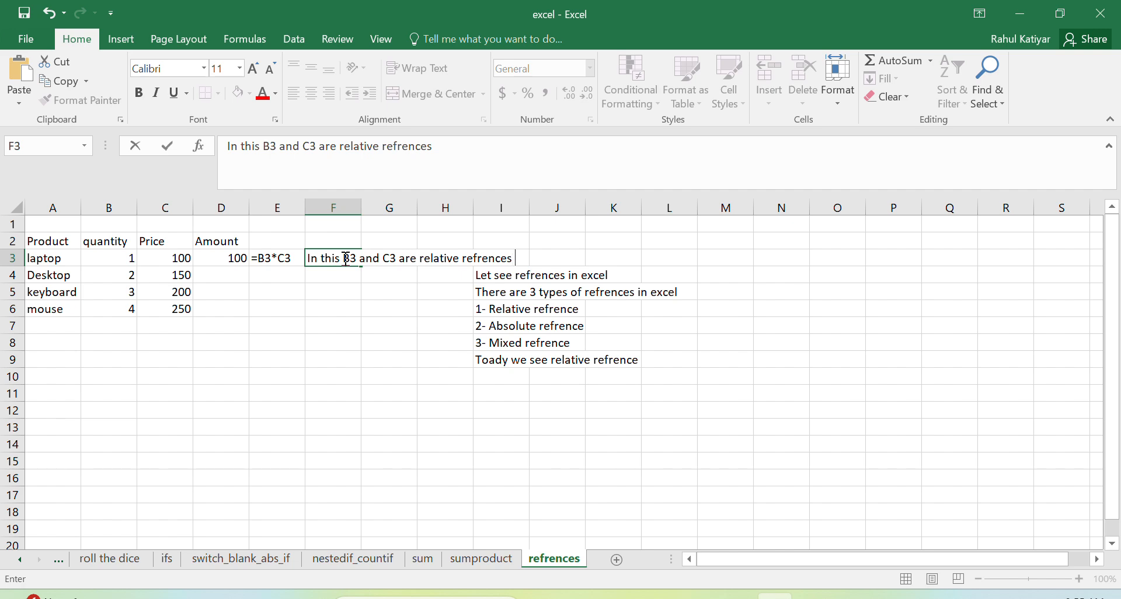
# Move the block of reference notes from I4:I9 to N4:N9 and widen column F to fit long explanatory text.
pyautogui.moveTo(480, 278); pyautogui.dragTo(777, 338)
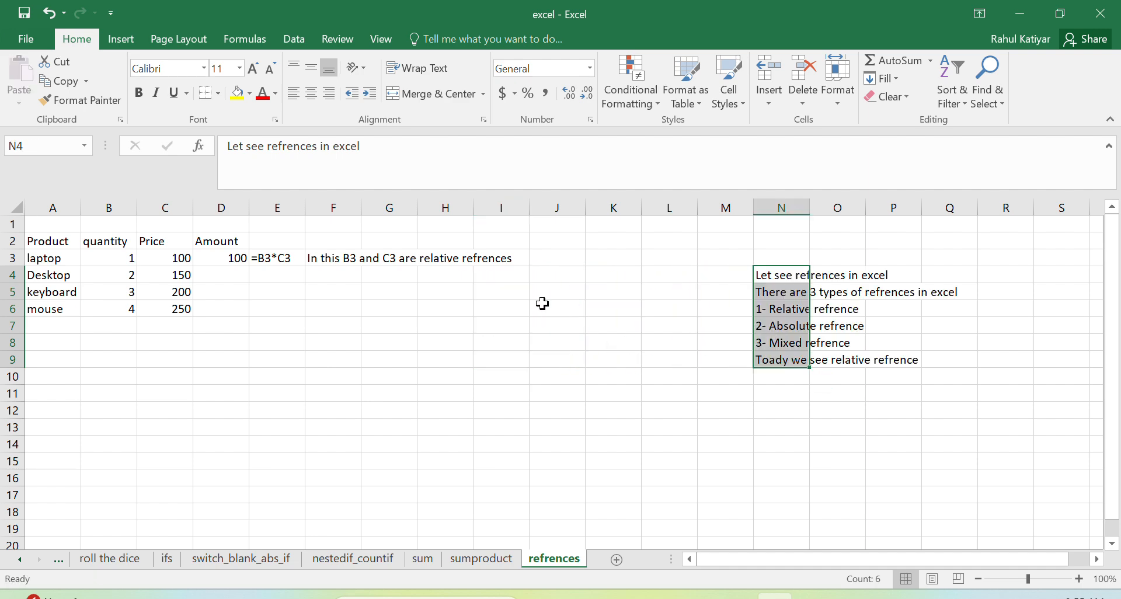
pyautogui.click(325, 257)
pyautogui.click(460, 146)
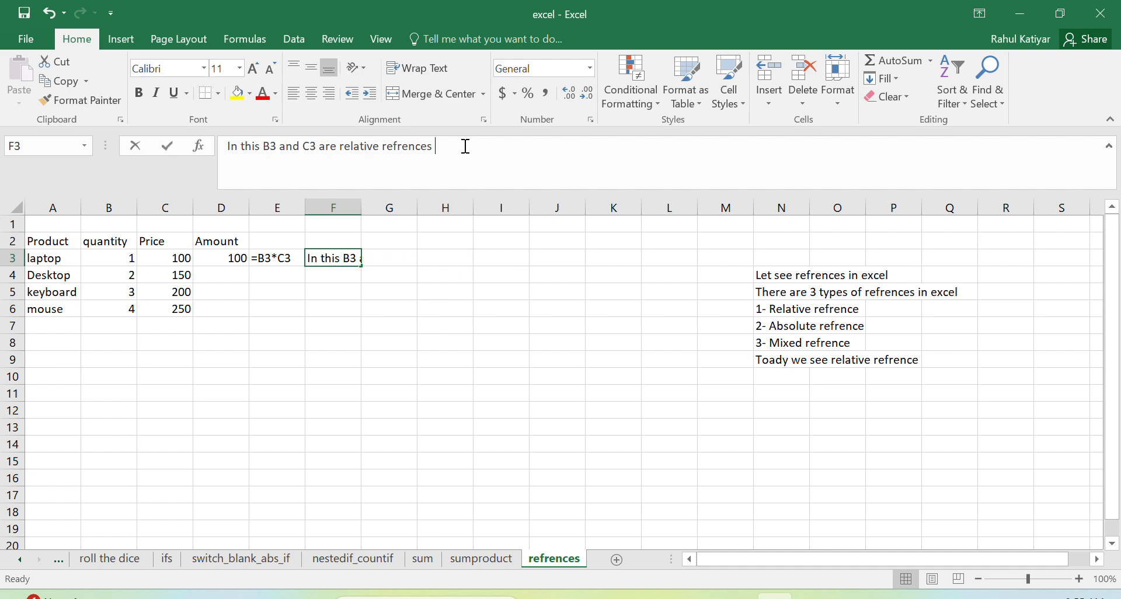
pyautogui.click(359, 209)
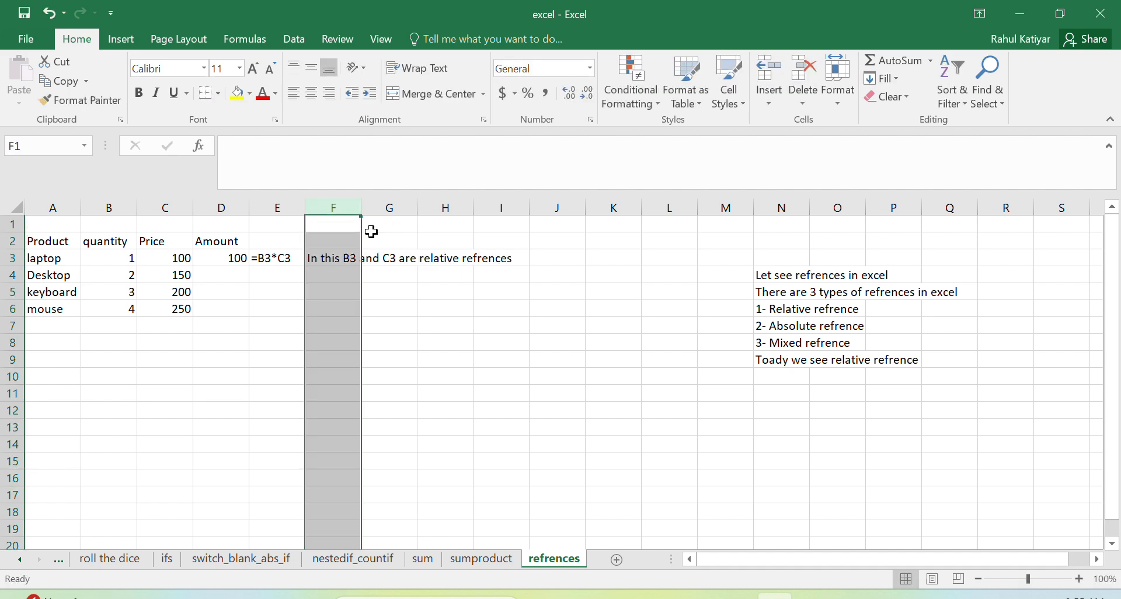
pyautogui.click(372, 236)
pyautogui.moveTo(361, 209); pyautogui.dragTo(734, 299)
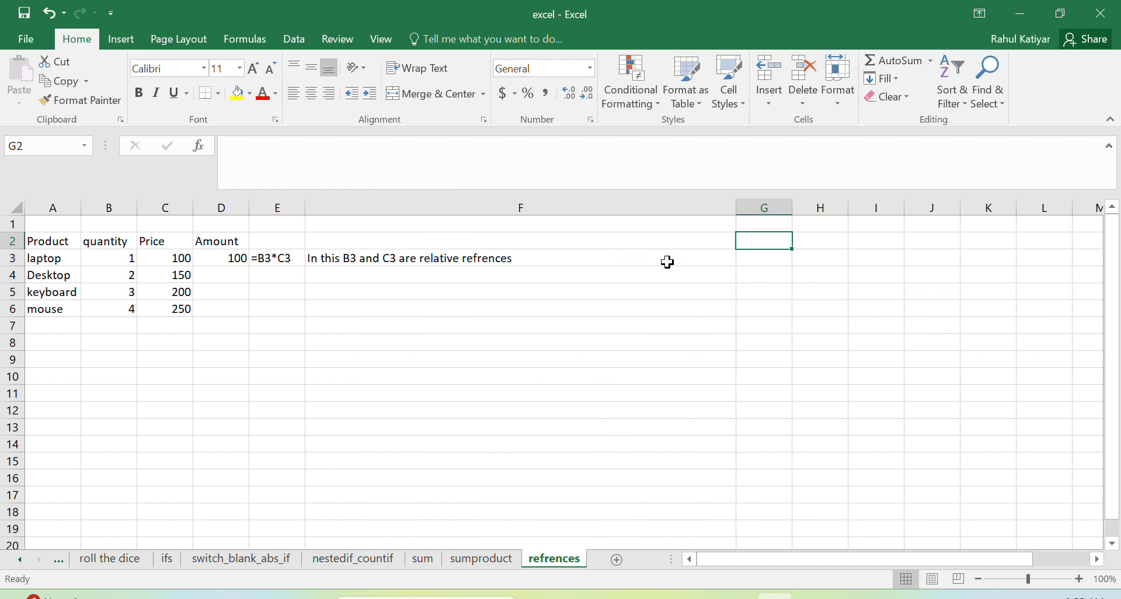
# Append "of D3" to the end of the relative reference note in F3.
pyautogui.click(578, 257)
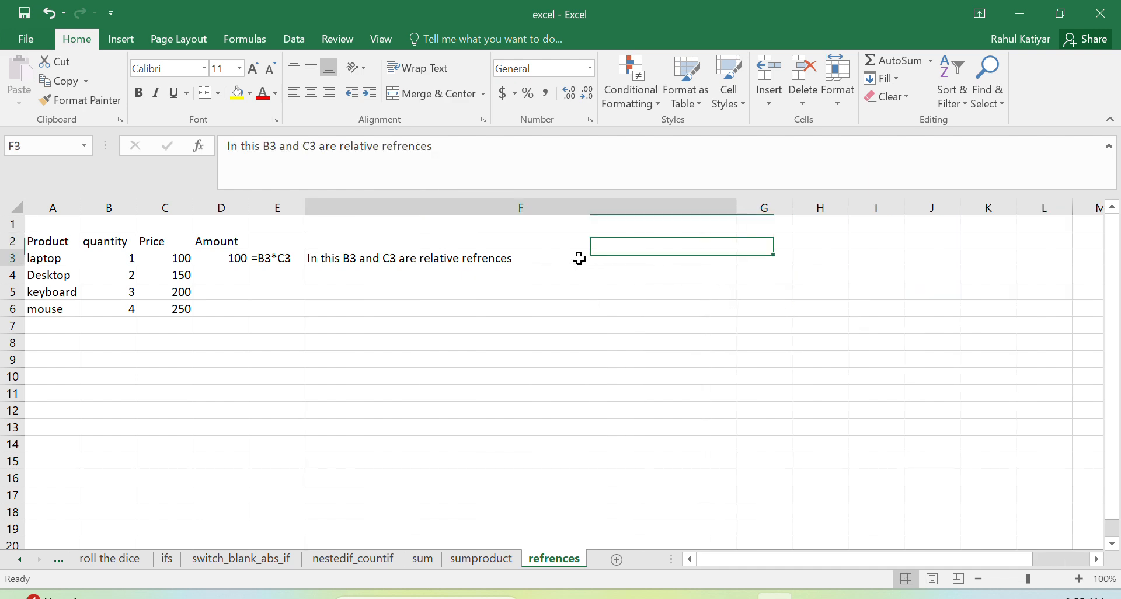
pyautogui.doubleClick(536, 260)
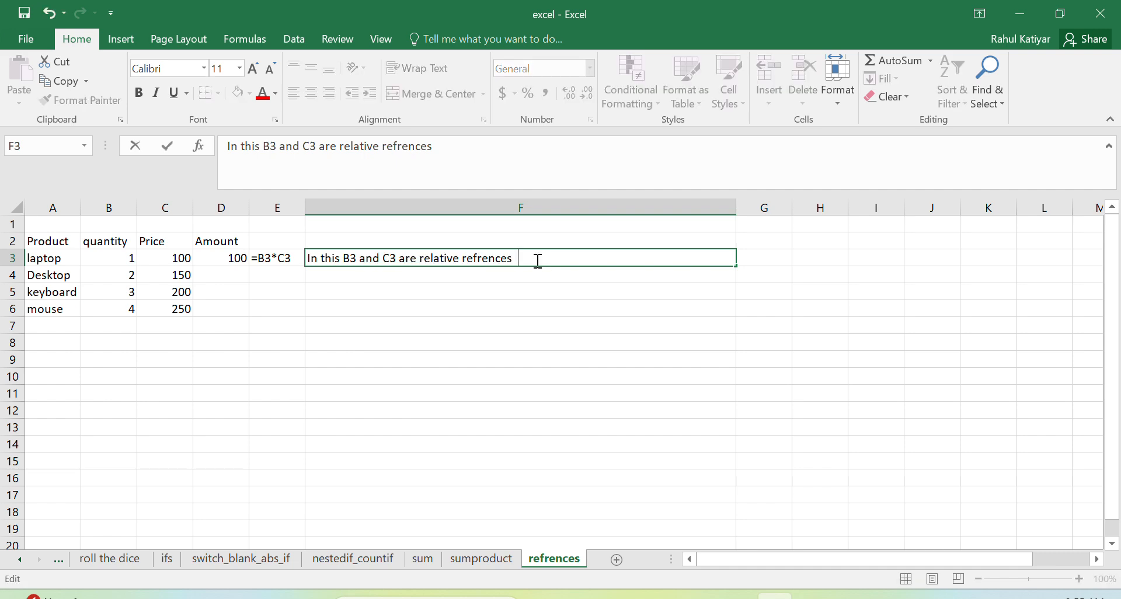
pyautogui.write('of D3')
pyautogui.click(450, 313)
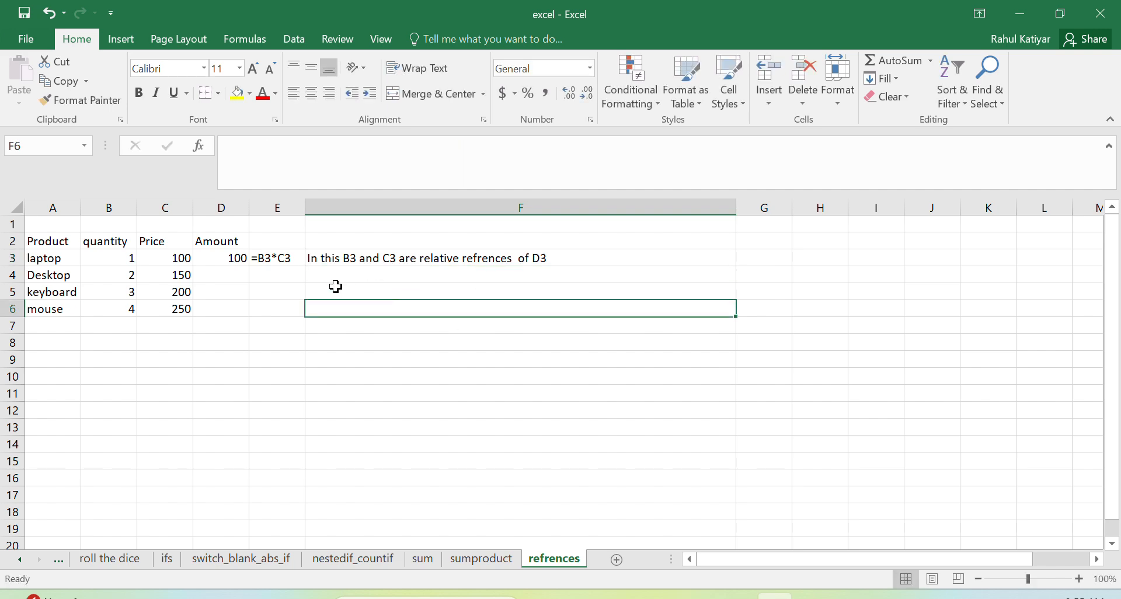
# Enter the note "because on dragging B3 and C3 changes to B4 ,B5--- and C3 changes to C4, C5 ---" in F4.
pyautogui.click(236, 258)
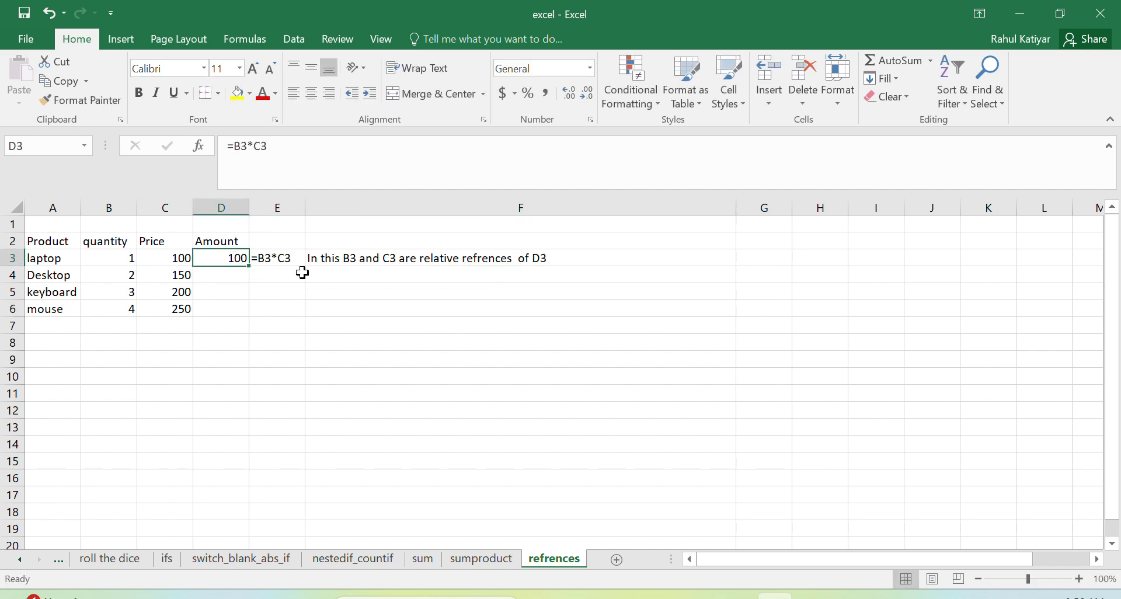
pyautogui.doubleClick(330, 274)
pyautogui.write('be')
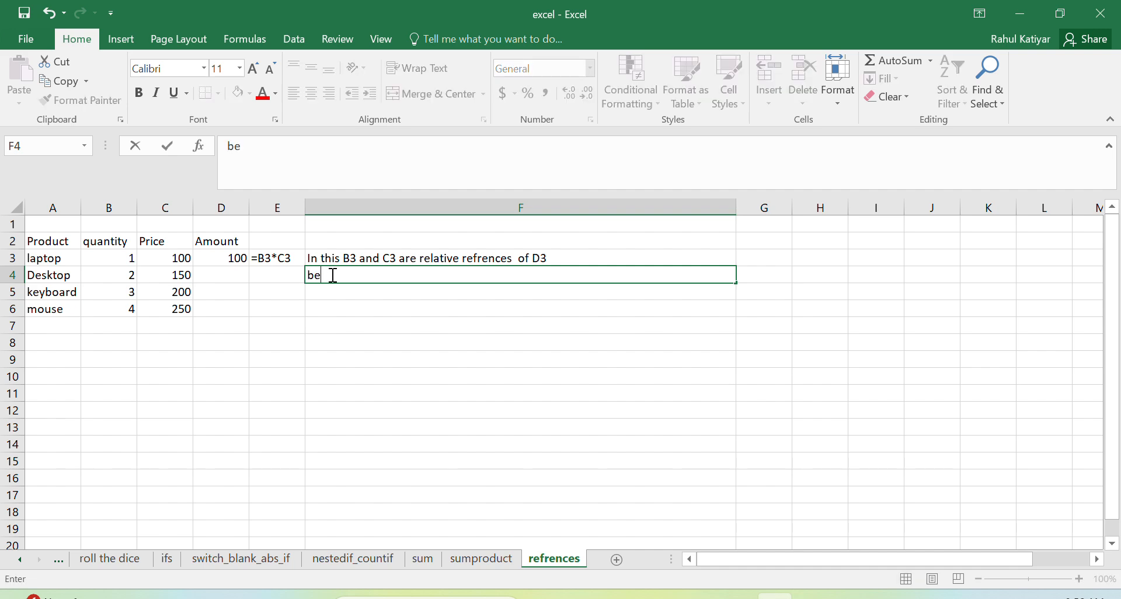
pyautogui.write('cause on dragging')
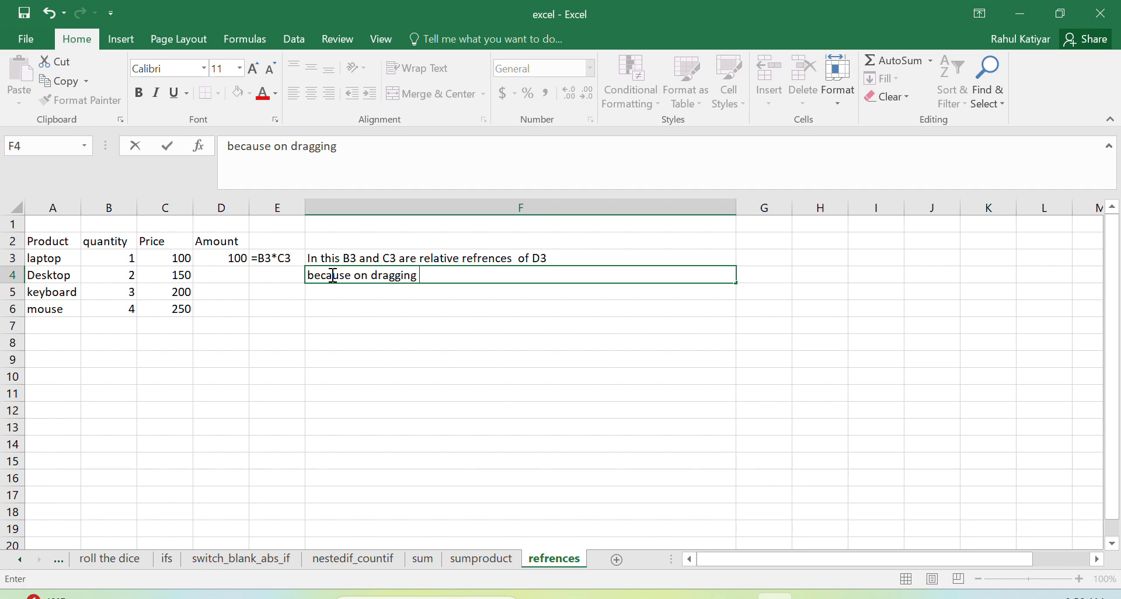
pyautogui.write('B3 and C3 cjh')
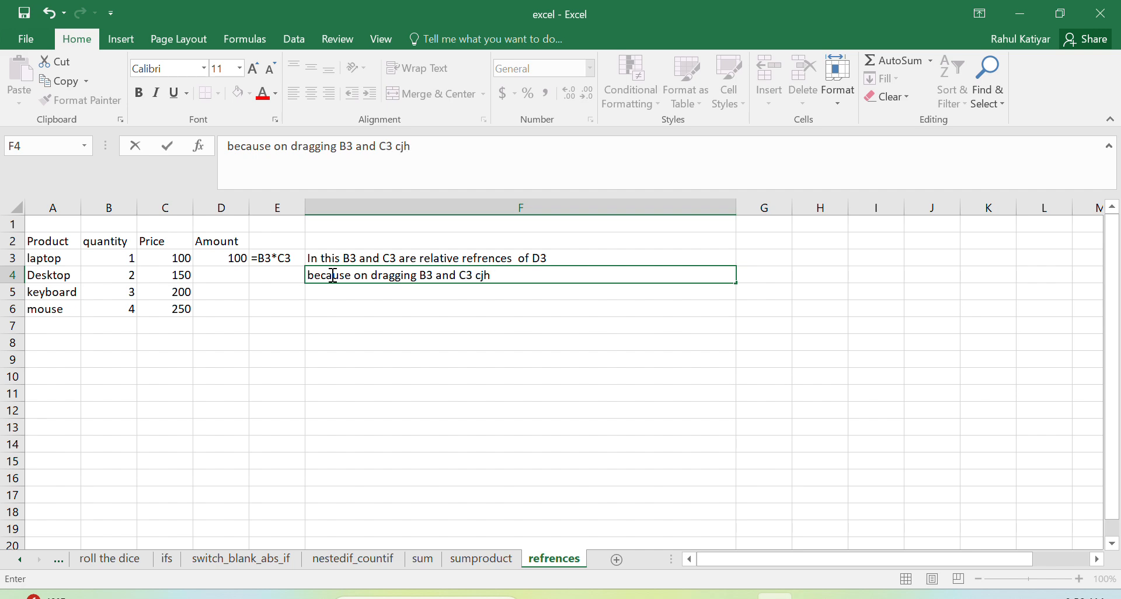
pyautogui.press('BackSpace')
pyautogui.press('BackSpace')
pyautogui.write('hanges to')
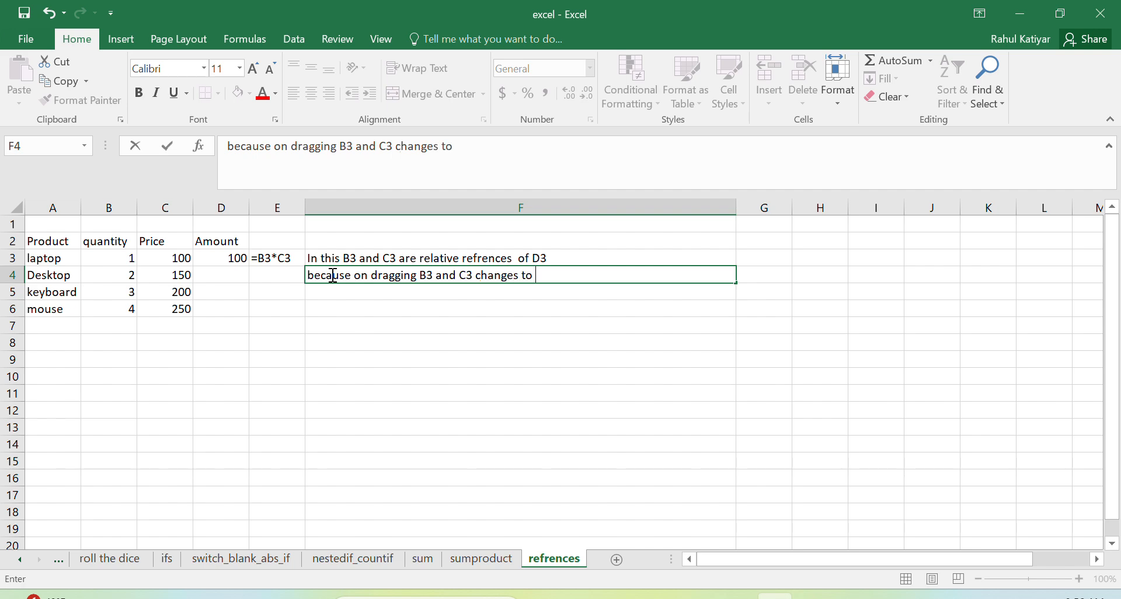
pyautogui.write(' B4 ,C')
pyautogui.press('BackSpace')
pyautogui.write('B5--- and ')
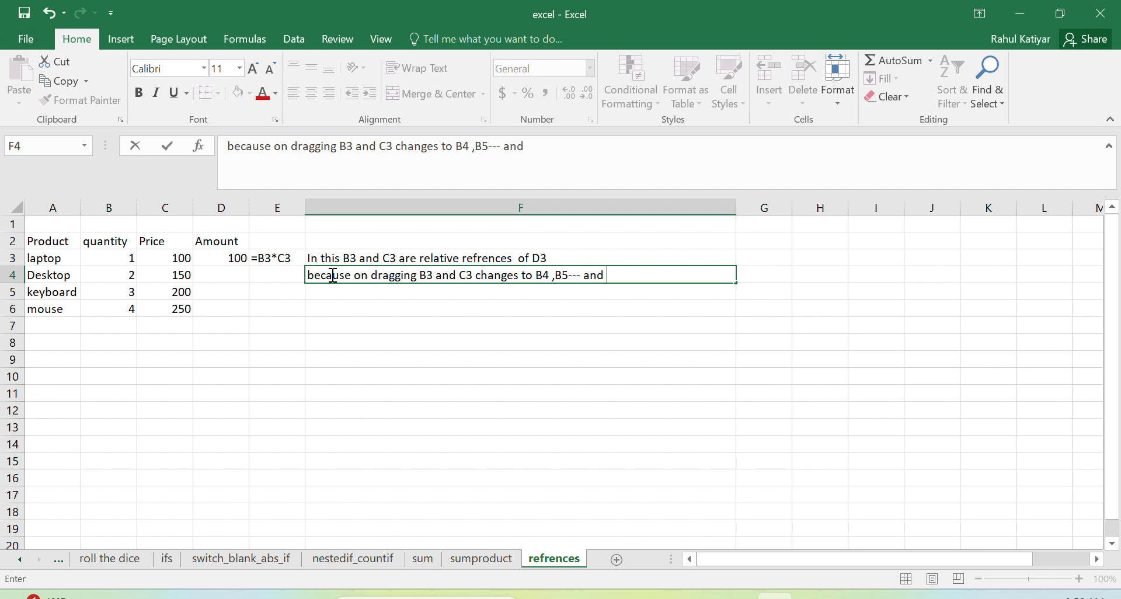
pyautogui.write('C3 changes tro')
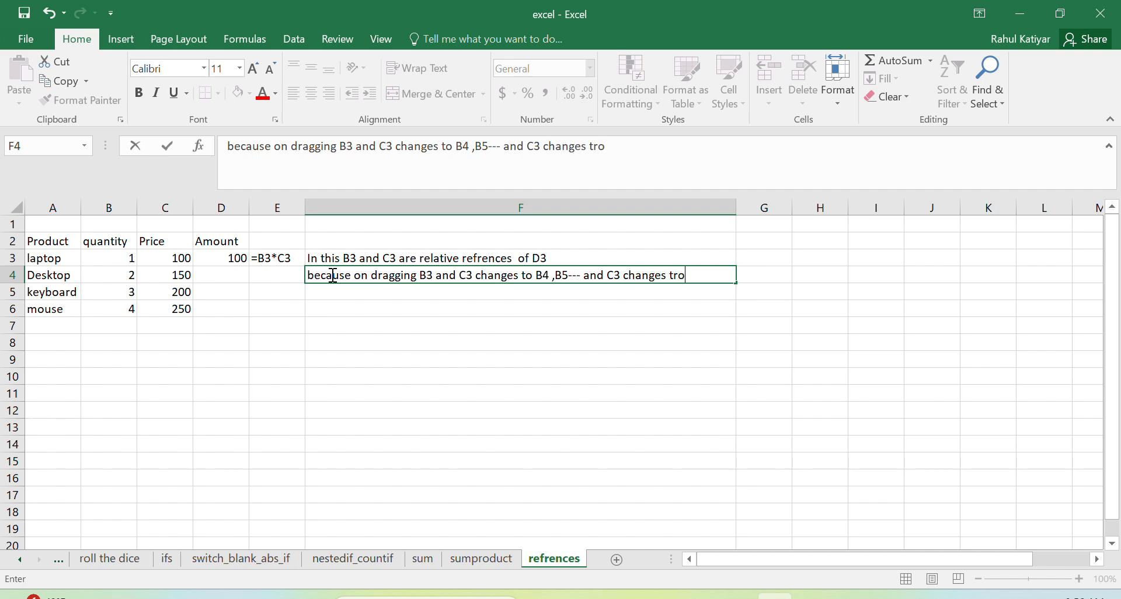
pyautogui.press('BackSpace')
pyautogui.press('BackSpace')
pyautogui.write('o C4, C5')
pyautogui.press('Return')
# Fill the Amount formula from D3 down to D6 and inspect the cell references in D4 and D5.
pyautogui.click(239, 260)
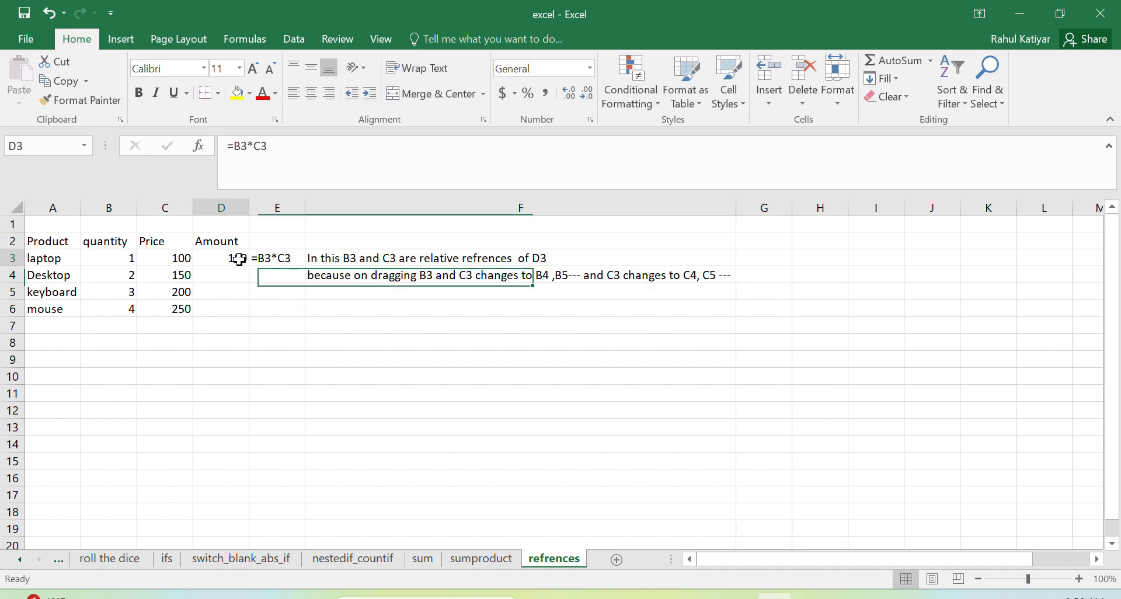
pyautogui.moveTo(249, 267); pyautogui.dragTo(245, 318)
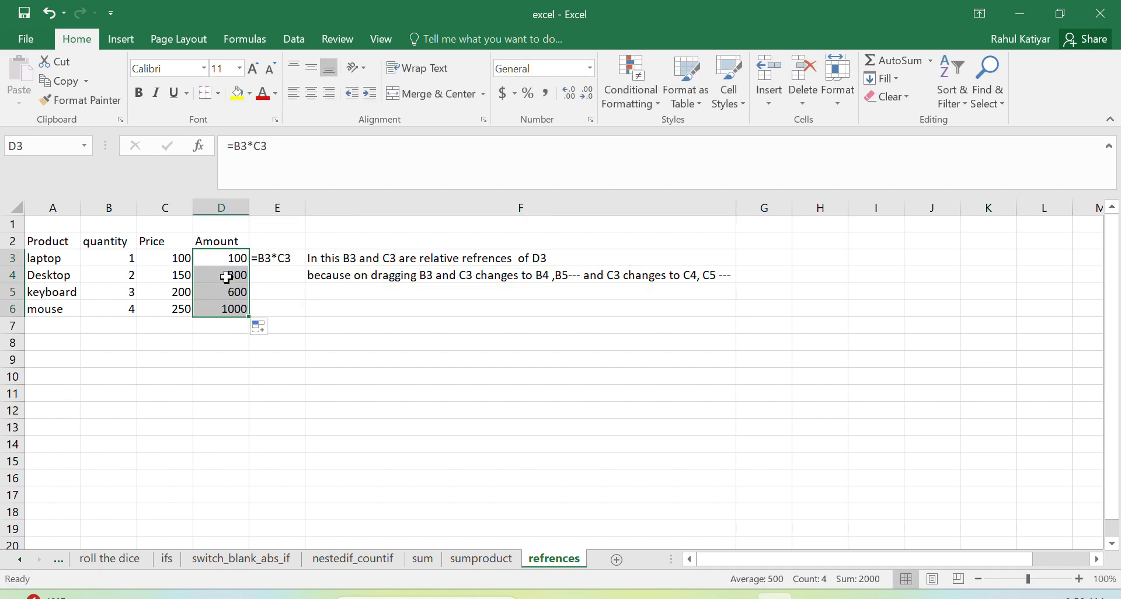
pyautogui.click(226, 277)
pyautogui.doubleClick(227, 278)
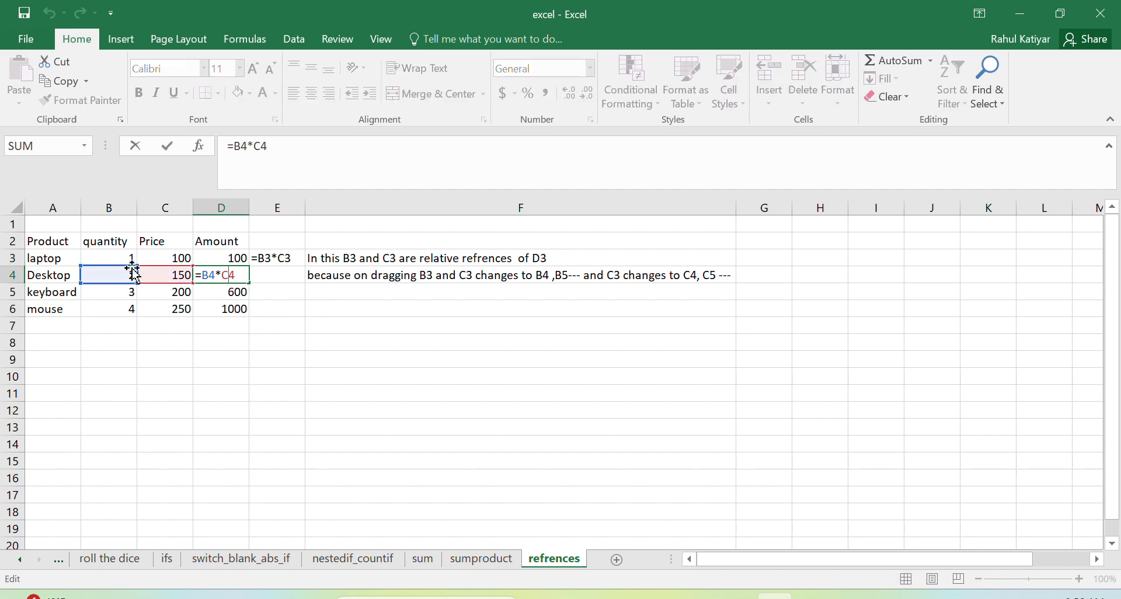
pyautogui.click(232, 297)
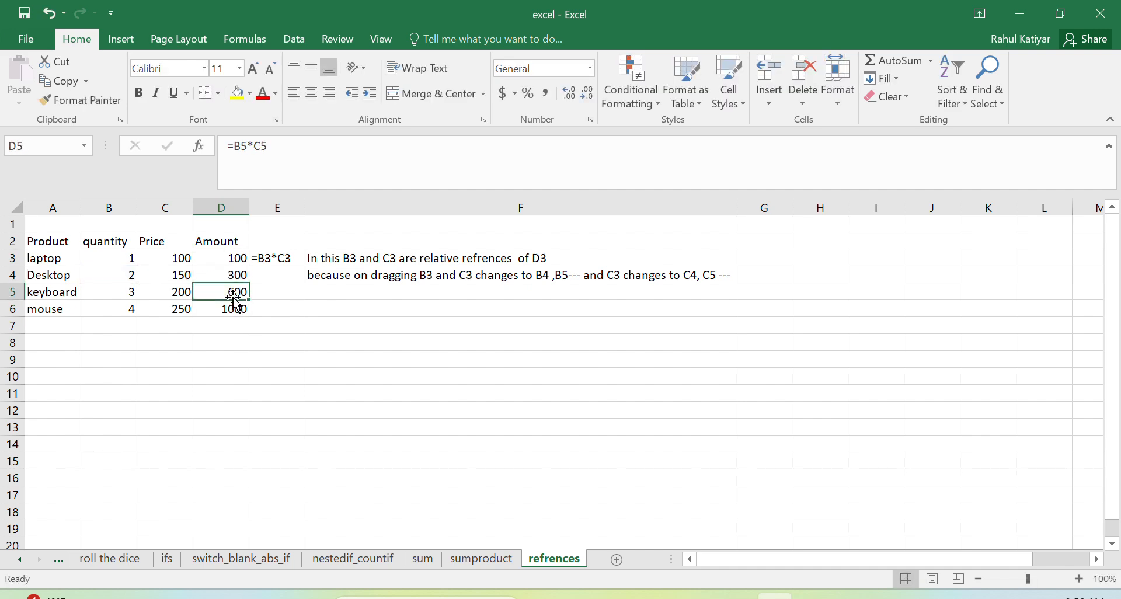
pyautogui.doubleClick(233, 298)
pyautogui.press('Escape')
# Enter the note "D coumn refrences its two neighbour cells it is called relative refrences excel by default uses relative refrence" in F6.
pyautogui.click(360, 308)
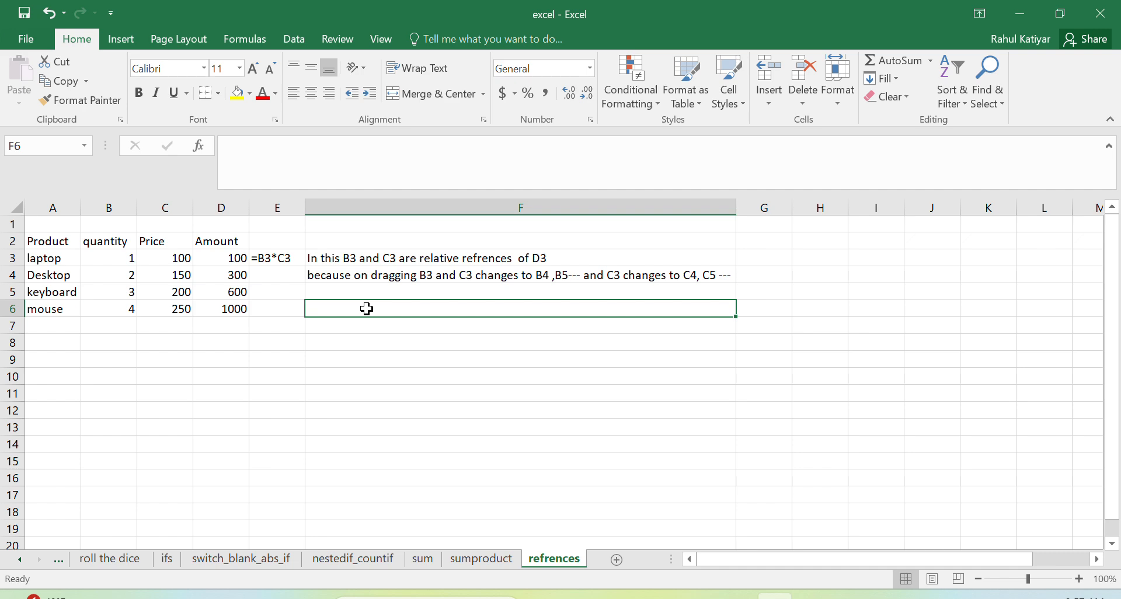
pyautogui.doubleClick(367, 308)
pyautogui.write('D coum')
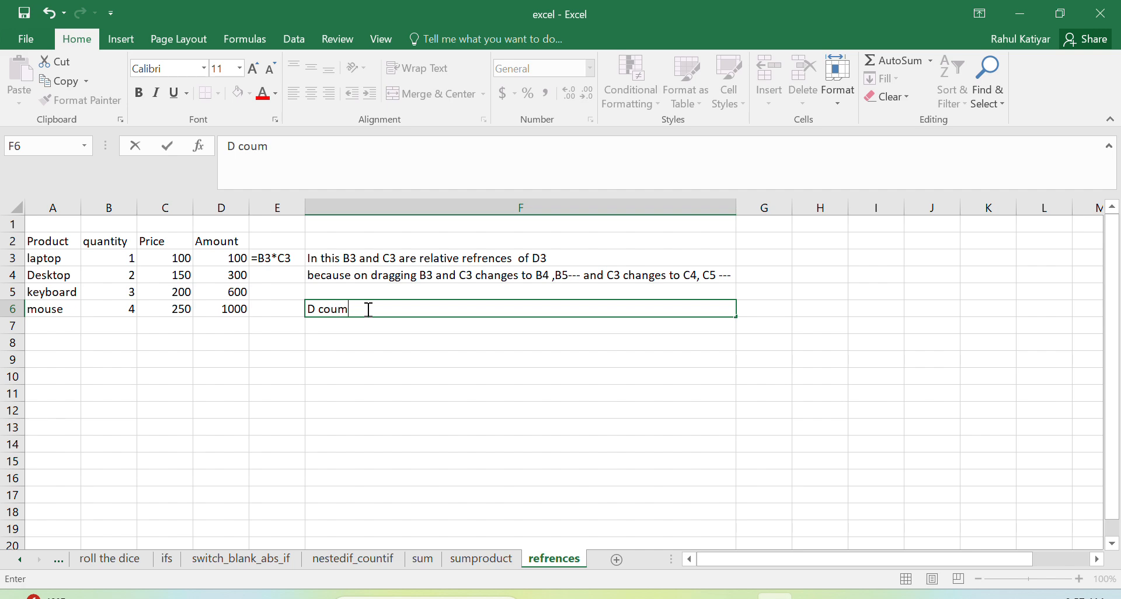
pyautogui.write('n refrences i')
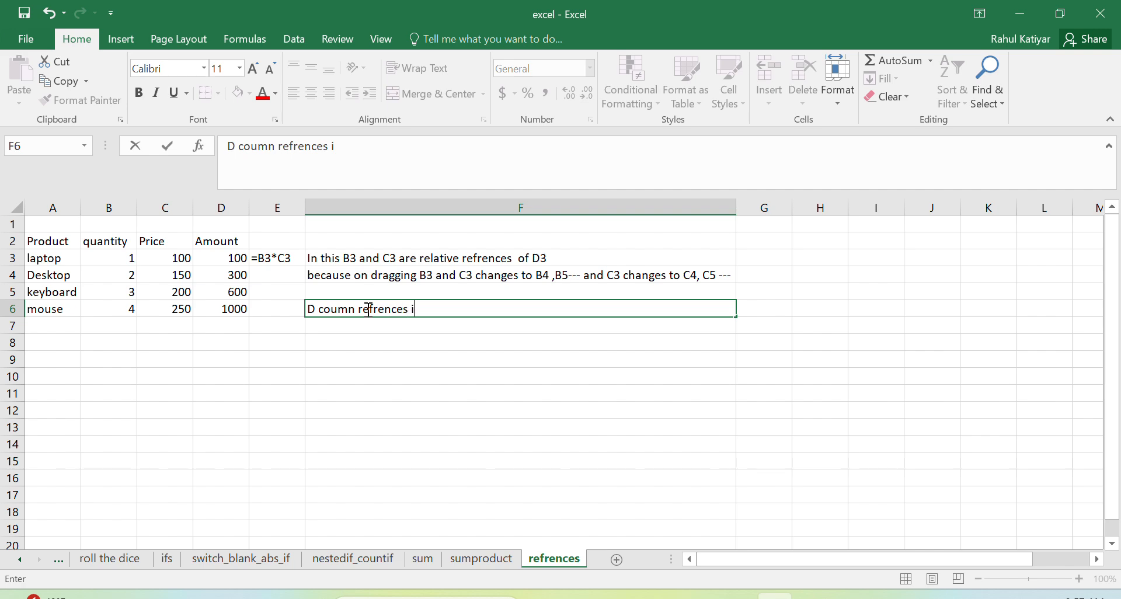
pyautogui.write('ts two neigh')
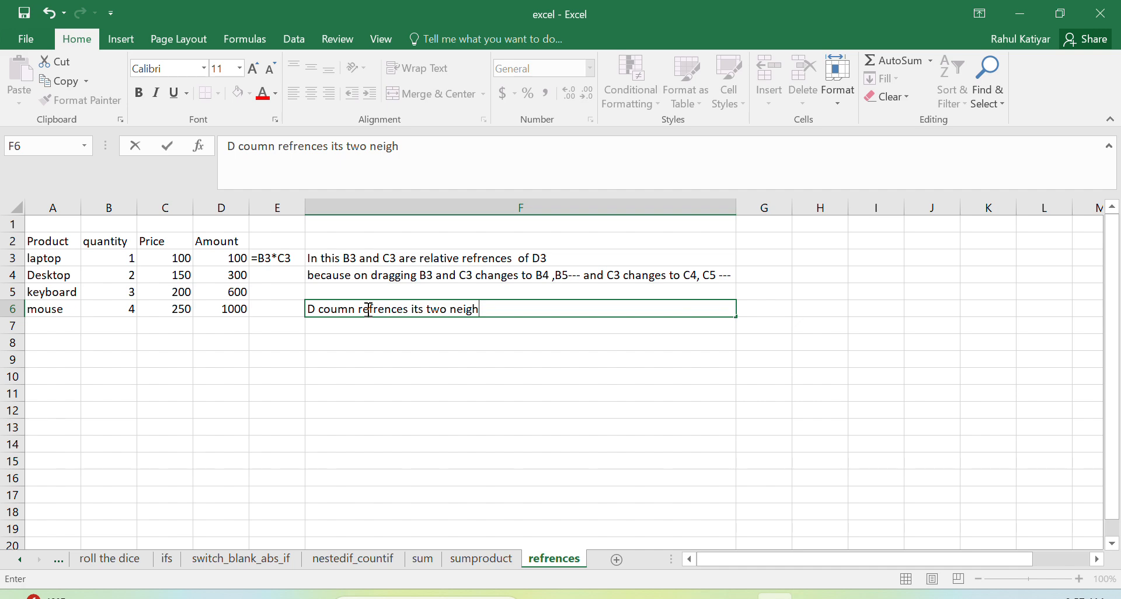
pyautogui.write('bour cells it')
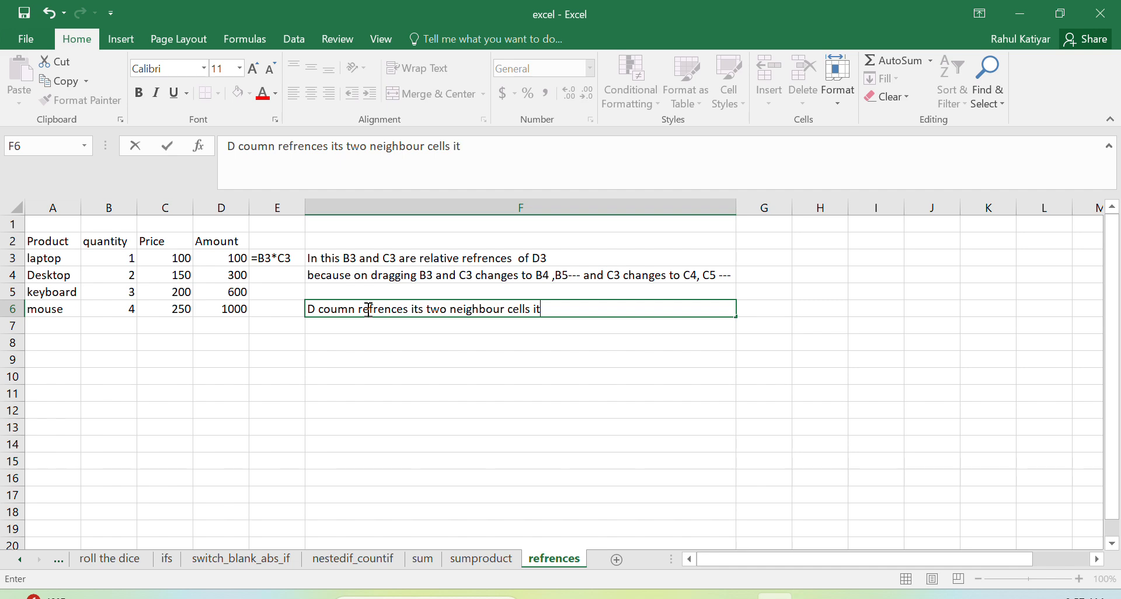
pyautogui.write(' is called relativ')
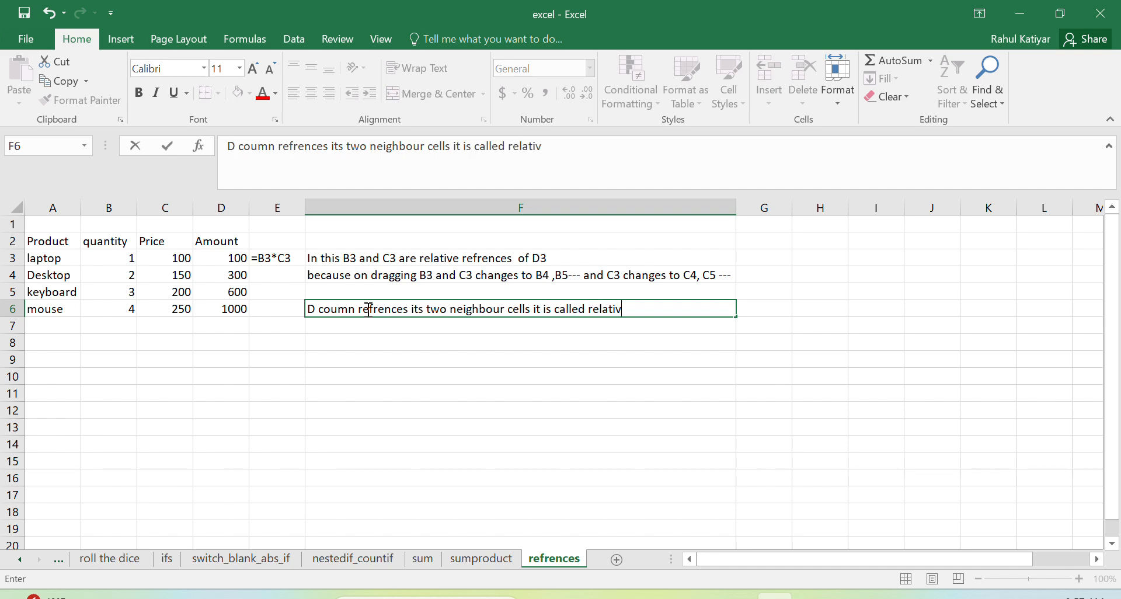
pyautogui.write('e refrences')
pyautogui.write(' exce')
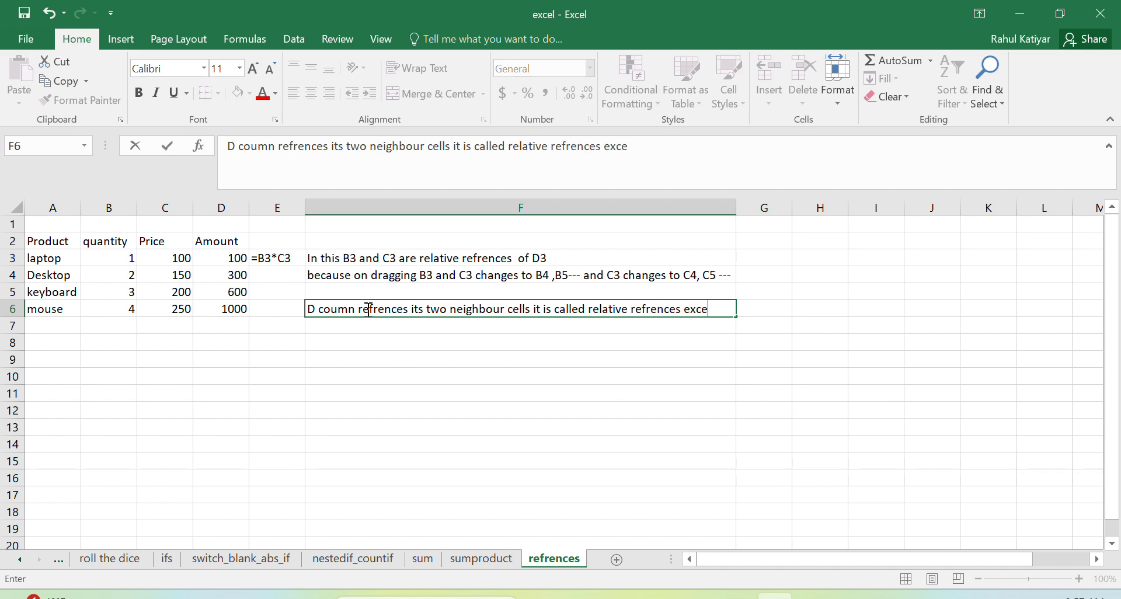
pyautogui.write('l by default use')
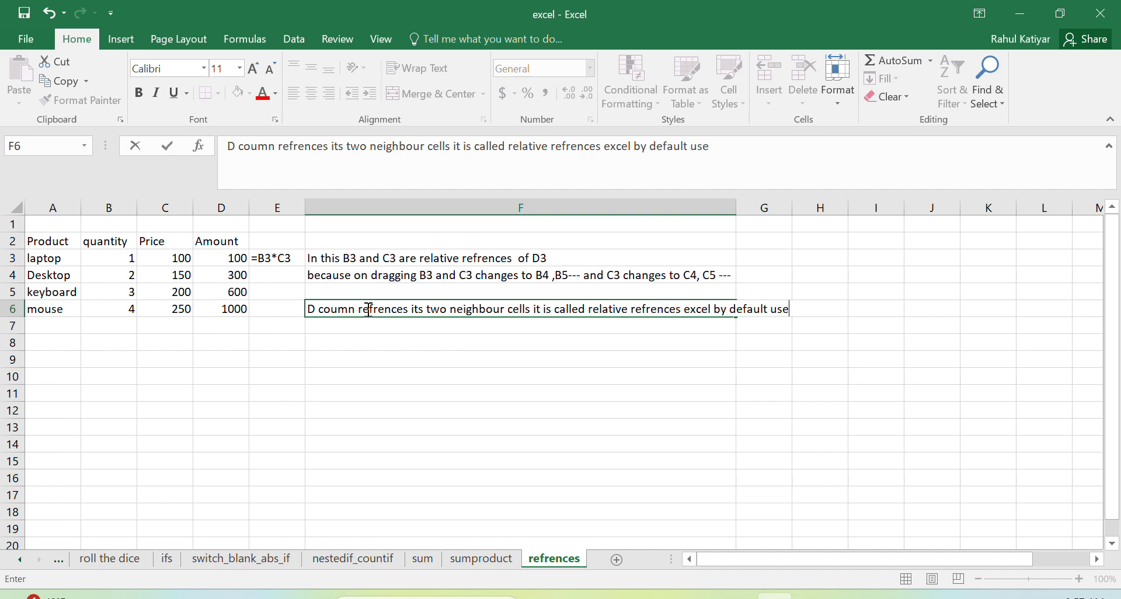
pyautogui.write('s relative refre')
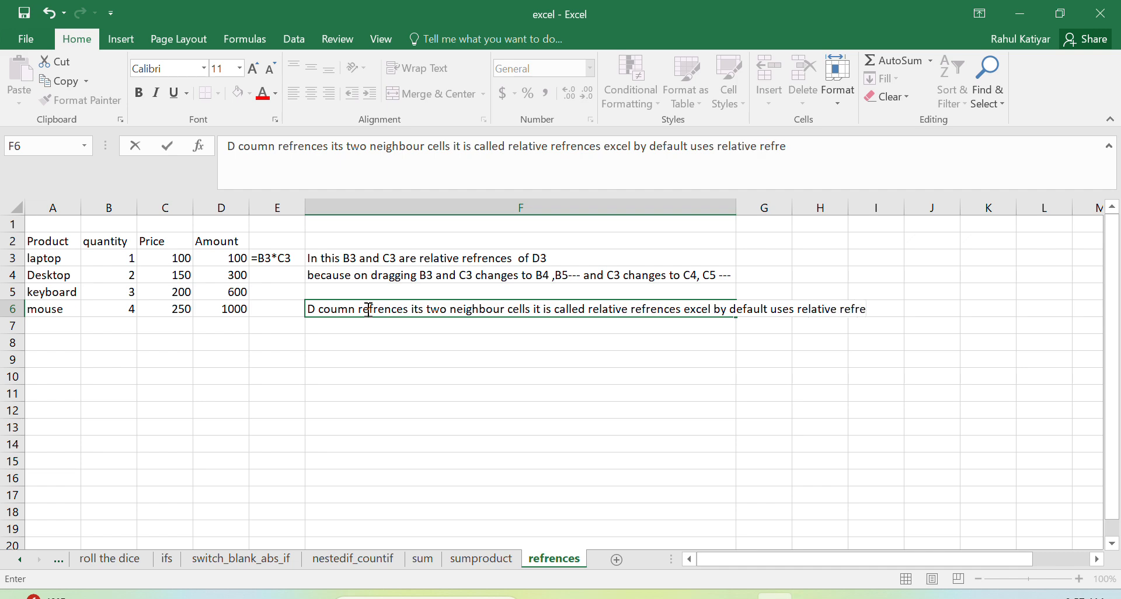
pyautogui.write('nce')
# Enter the note "in next video we see absolute refrence" in F8 and the closing line "Thanks for watchi" in F9.
pyautogui.click(360, 338)
pyautogui.doubleClick(361, 336)
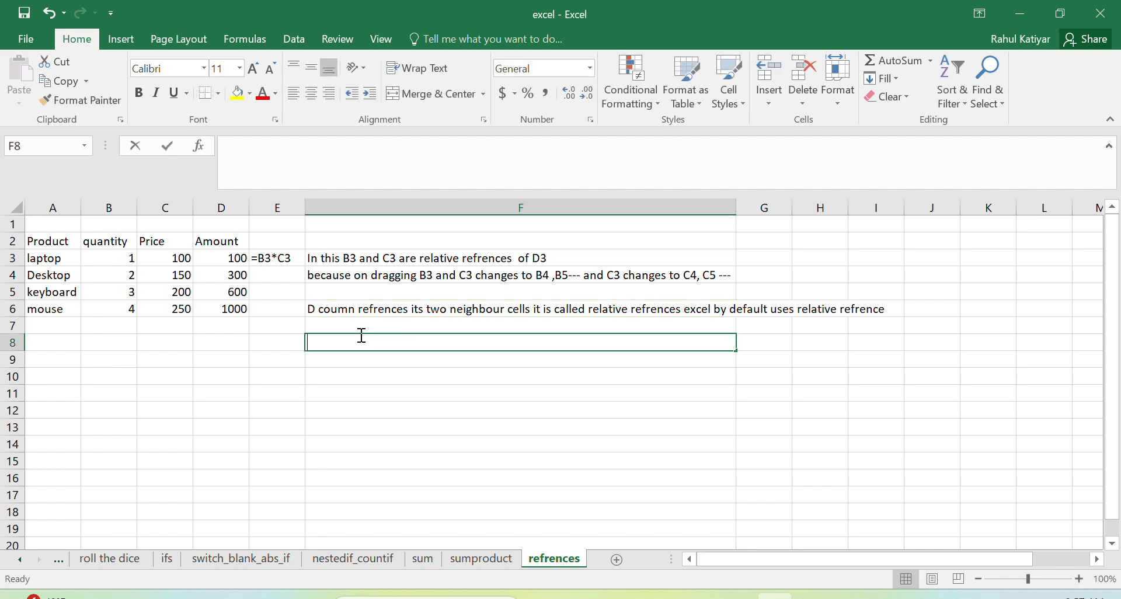
pyautogui.write('in ne')
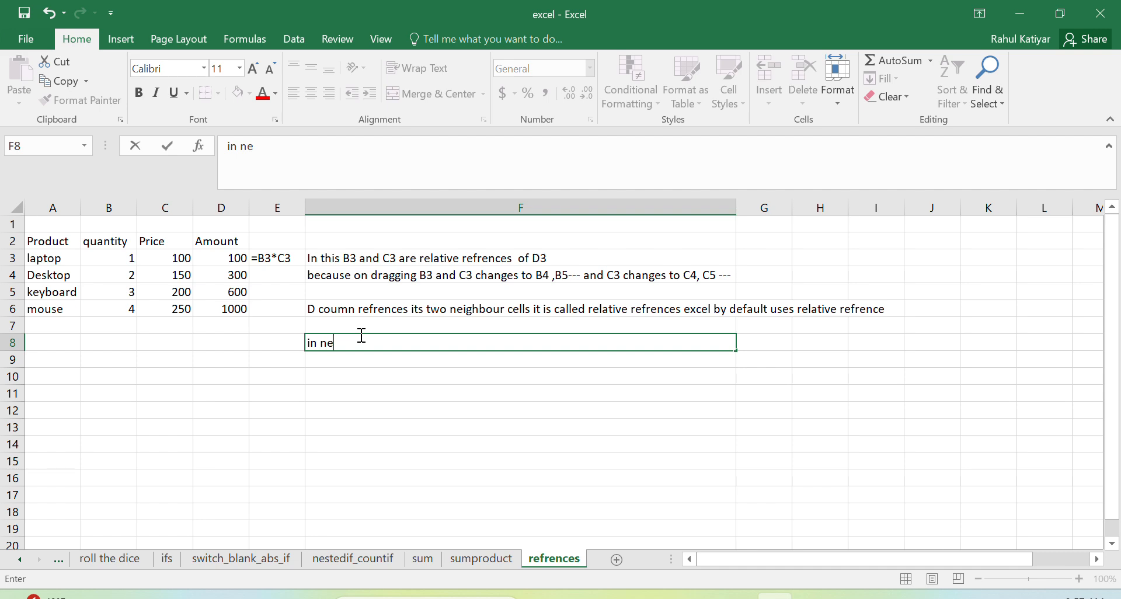
pyautogui.write('xt video we see ')
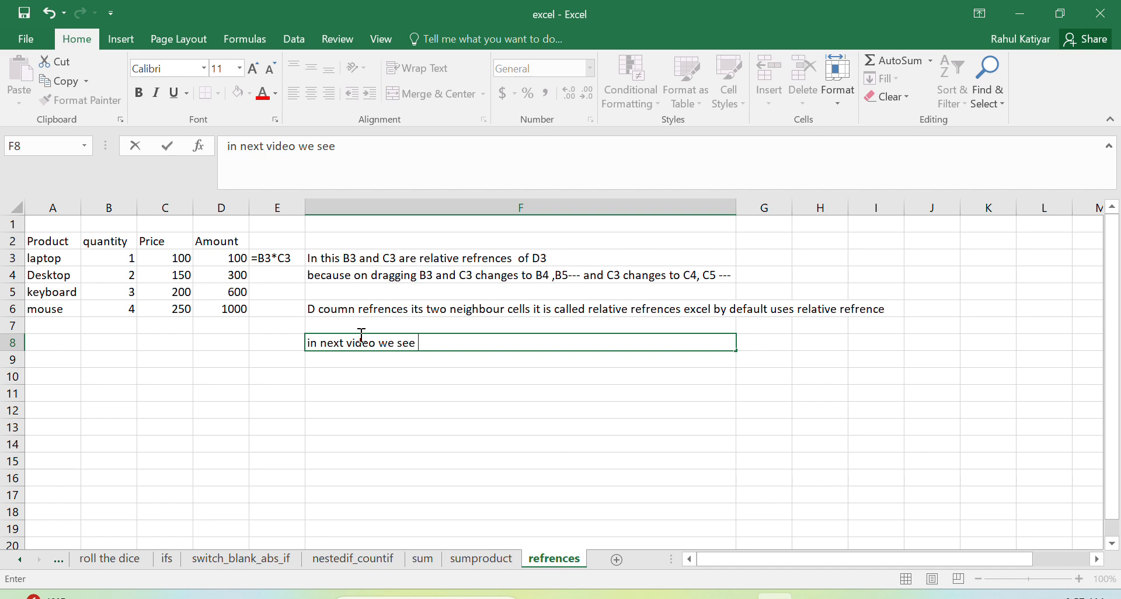
pyautogui.write('absolute refrence')
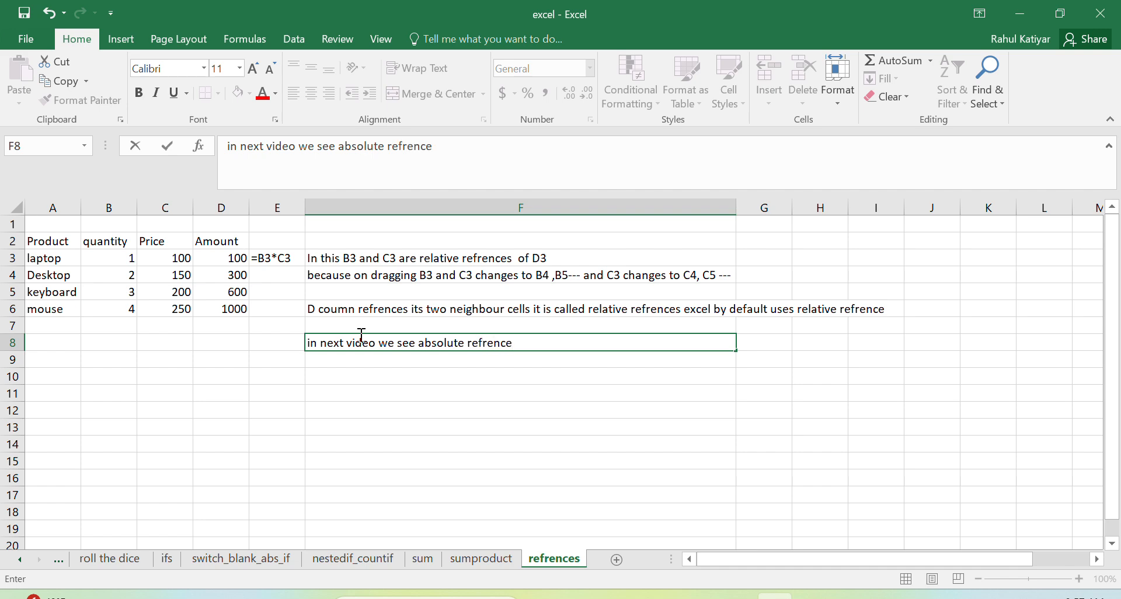
pyautogui.press('Return')
pyautogui.write('Thanks f')
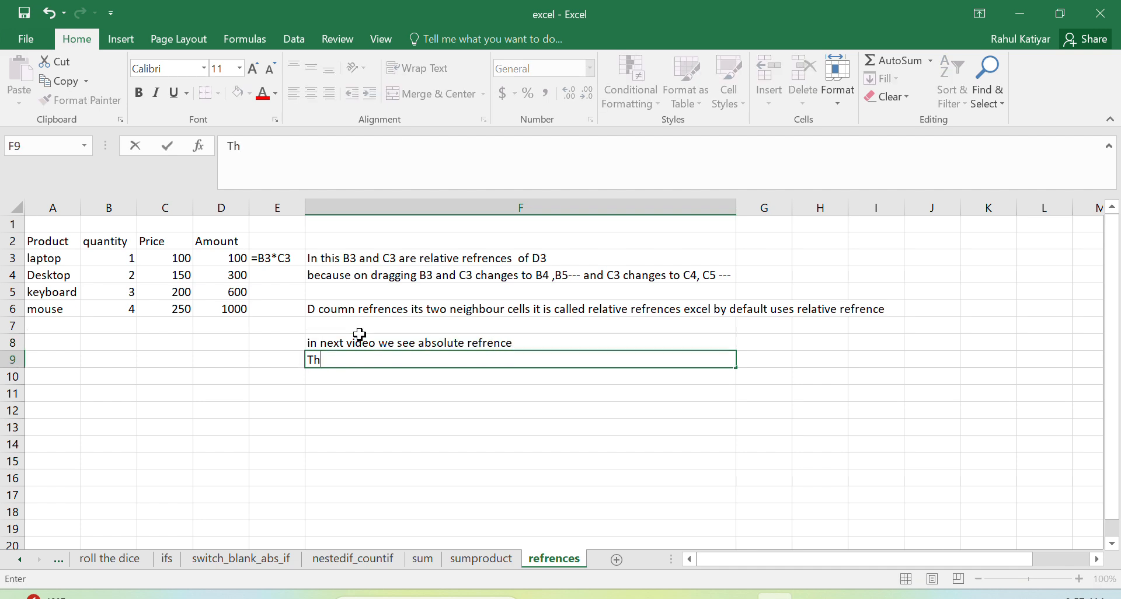
pyautogui.write('or watchi')
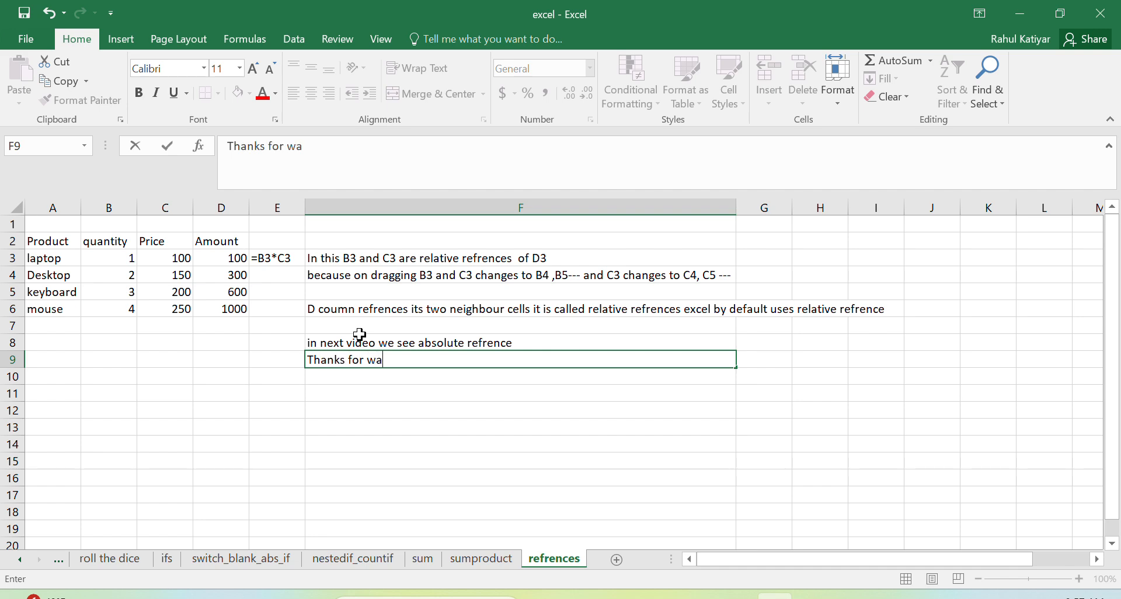